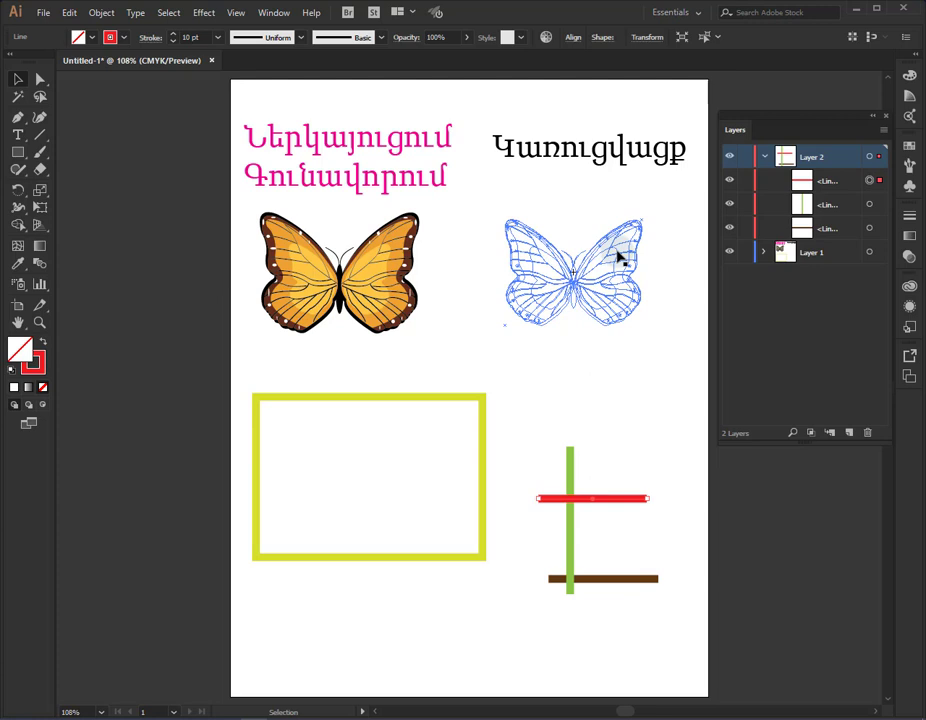
{"action": "left_click_drag", "start_coordinate": [620, 258], "coordinate": [384, 243]}
{"action": "left_click", "coordinate": [375, 276]}
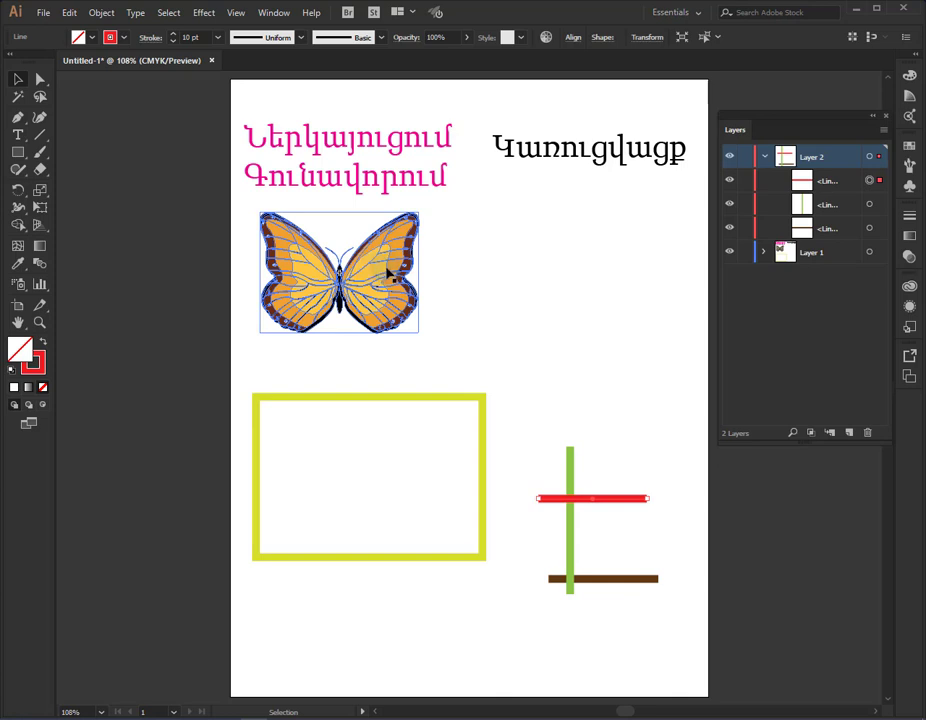
{"action": "mouse_move", "coordinate": [393, 269]}
{"action": "left_mouse_down"}
{"action": "mouse_move", "coordinate": [463, 261]}
{"action": "mouse_move", "coordinate": [585, 275]}
{"action": "mouse_move", "coordinate": [382, 275]}
{"action": "left_mouse_up"}
{"action": "left_click", "coordinate": [517, 275]}
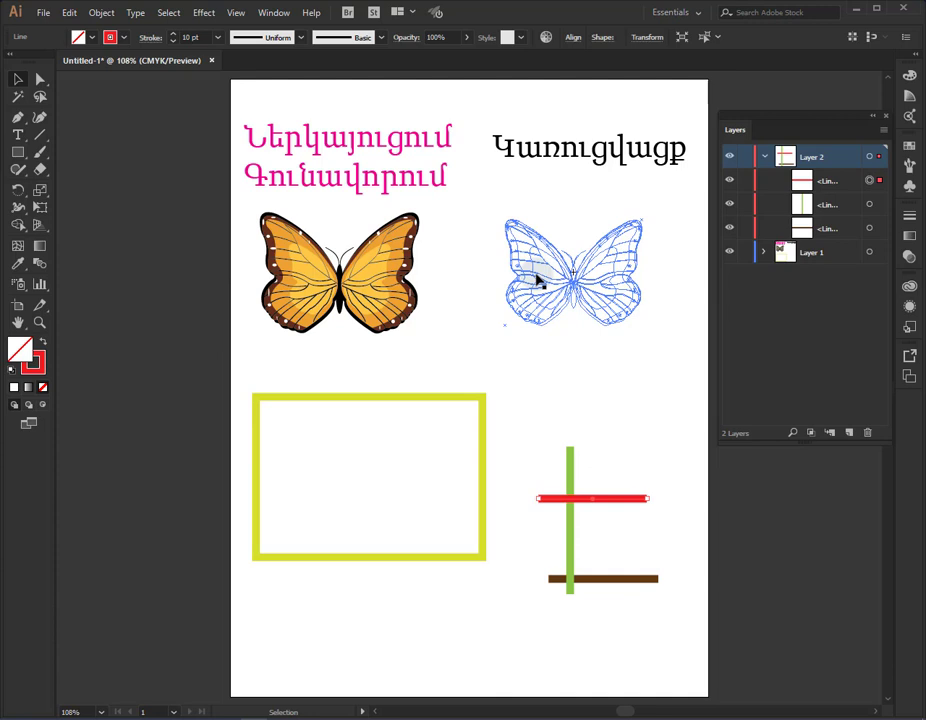
{"action": "left_click_drag", "start_coordinate": [537, 282], "coordinate": [396, 287]}
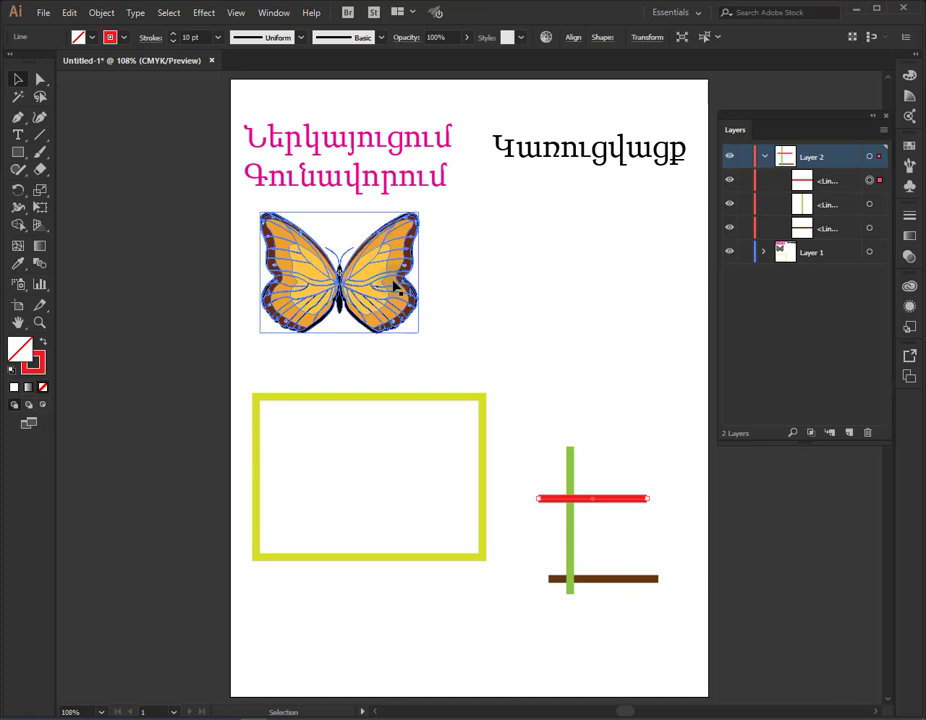
Show the artwork in Outline mode to examine its bare paths, and return to Preview mode
{"action": "left_click", "coordinate": [236, 13]}
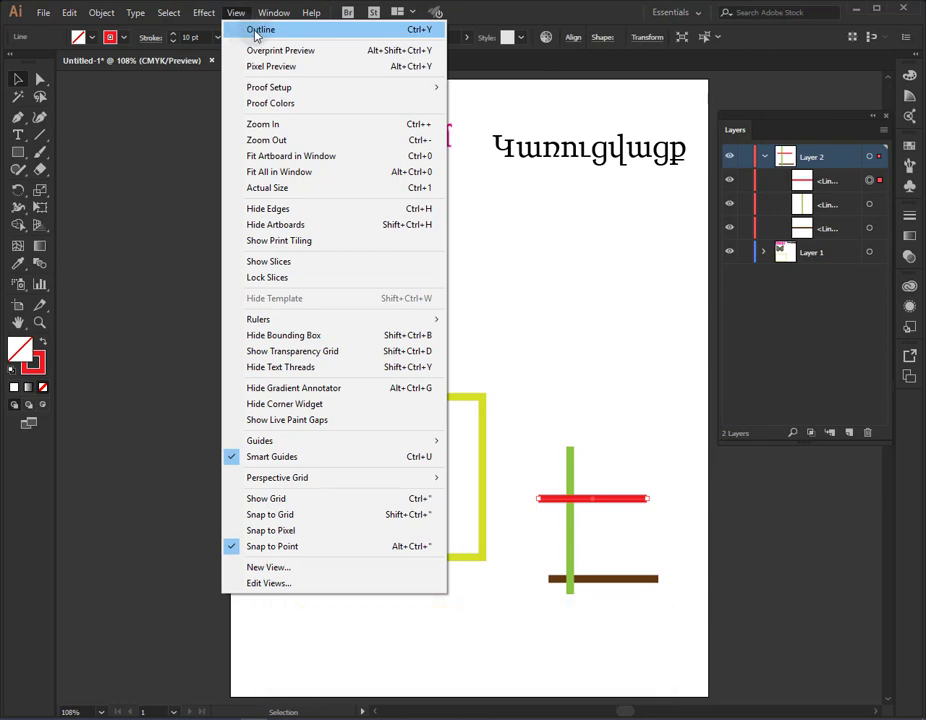
{"action": "left_click", "coordinate": [258, 30]}
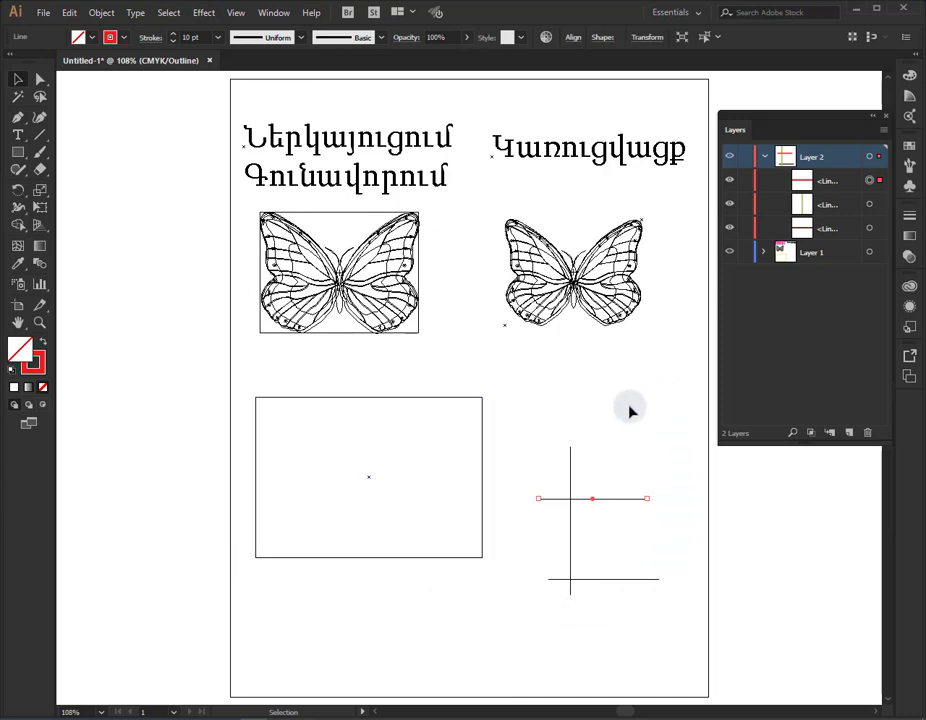
{"action": "left_click", "coordinate": [340, 245]}
{"action": "left_click", "coordinate": [39, 81]}
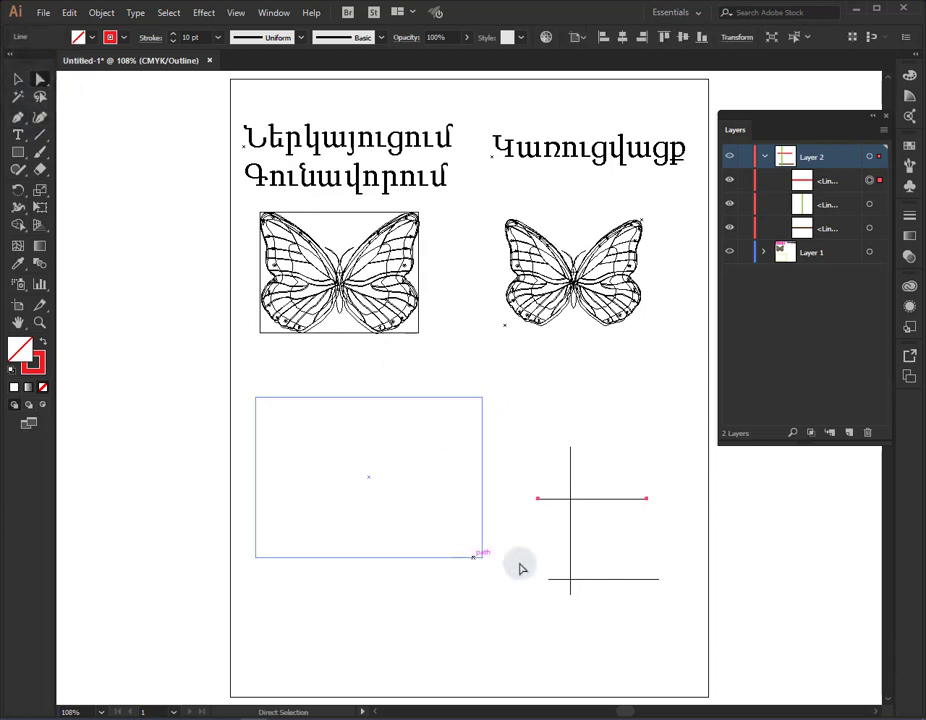
{"action": "left_click", "coordinate": [233, 15]}
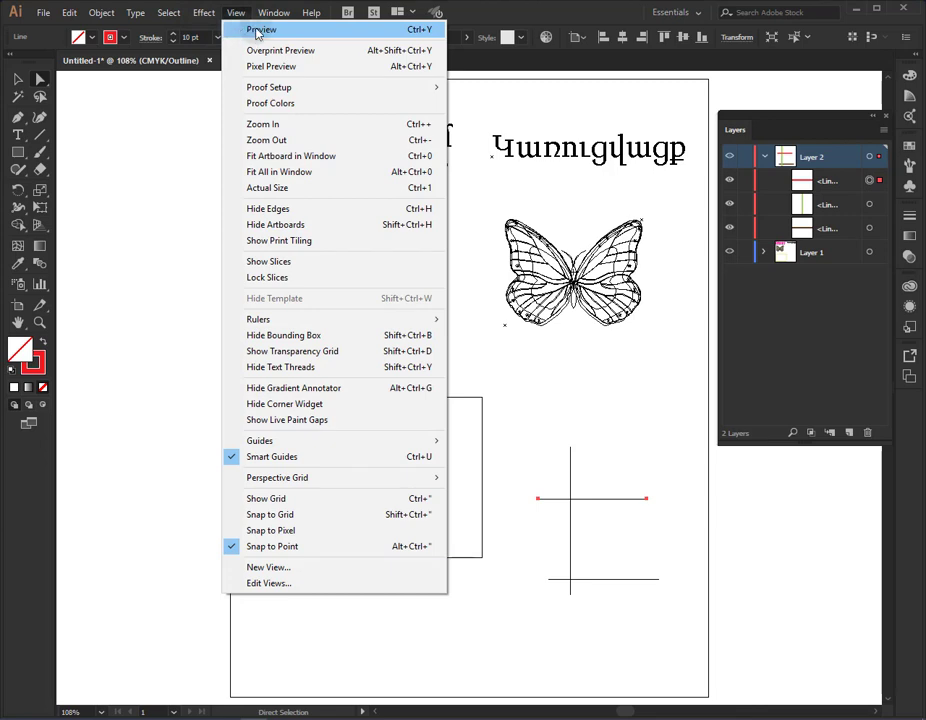
{"action": "left_click", "coordinate": [260, 30]}
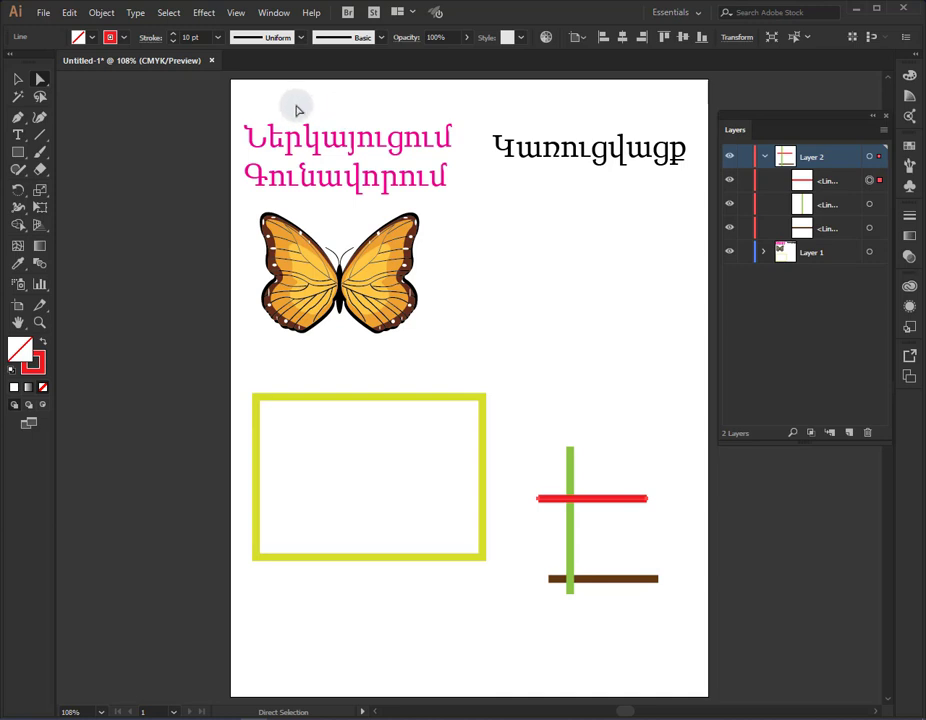
Select the yellow-green outlined rectangle below the coloured butterfly with the Direct Selection tool
{"action": "left_click", "coordinate": [487, 433]}
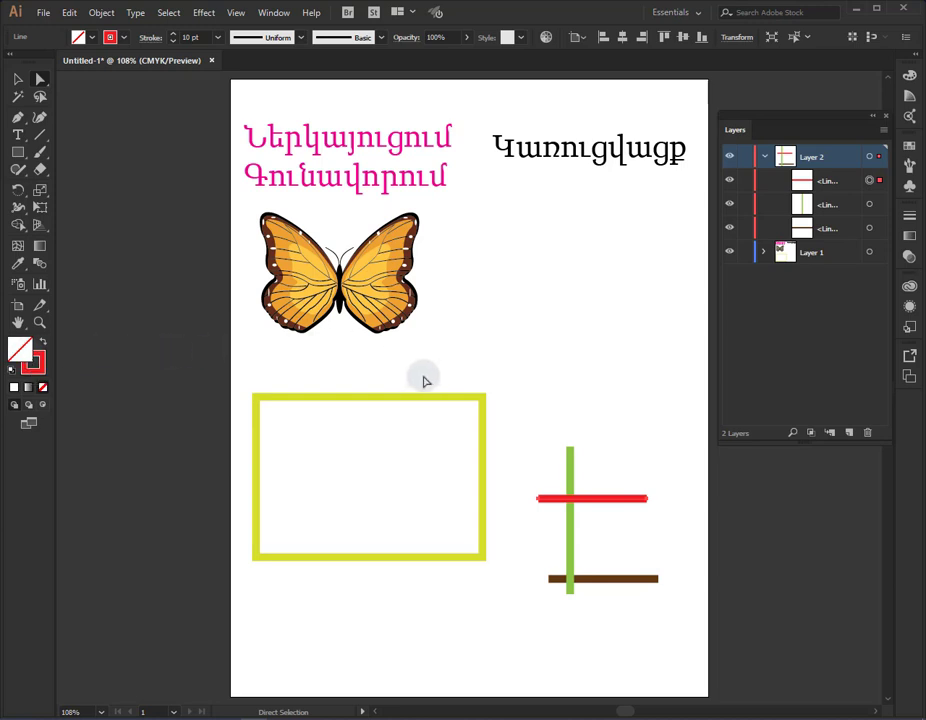
{"action": "left_click", "coordinate": [471, 399]}
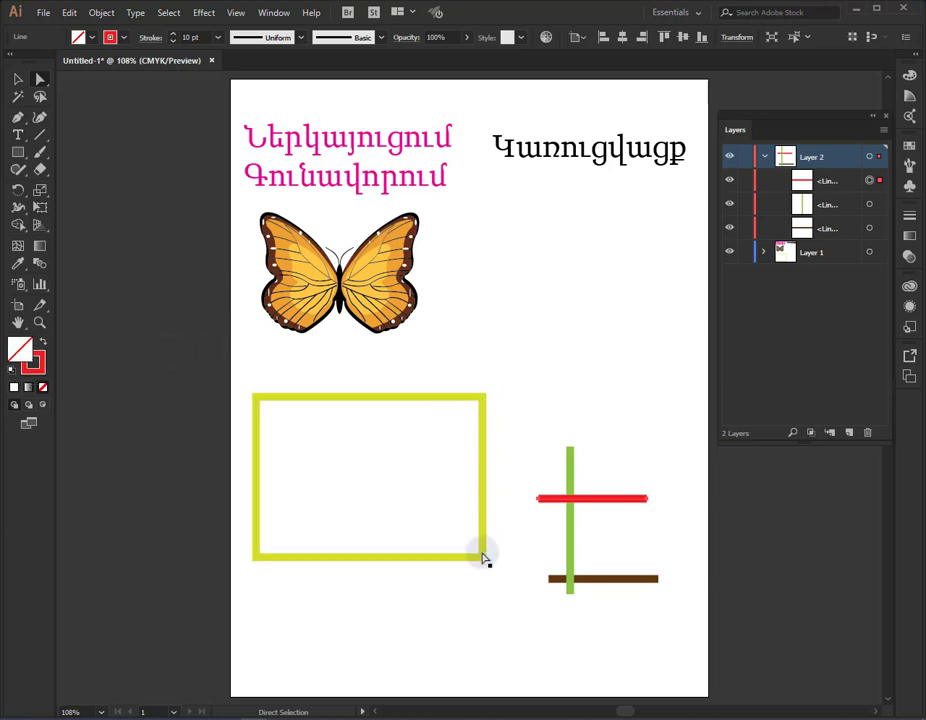
{"action": "left_click", "coordinate": [264, 566]}
{"action": "left_click", "coordinate": [281, 402]}
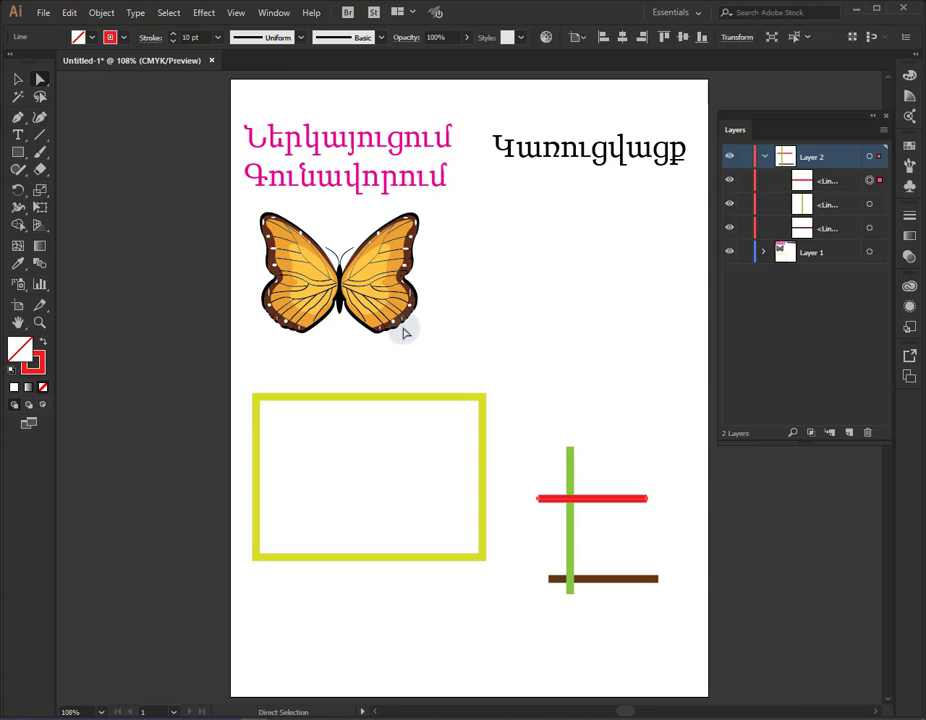
{"action": "left_click", "coordinate": [463, 396]}
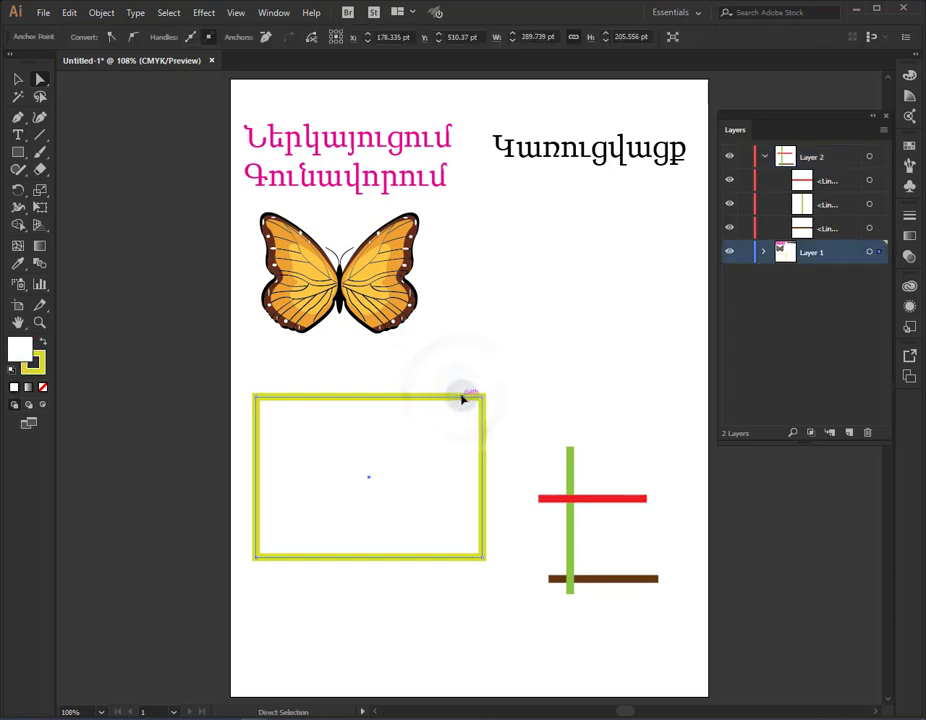
Apply a 3D Extrude & Bevel effect to the rectangle in Off-Axis Front position with a 50 pt extrude depth
{"action": "left_click", "coordinate": [204, 13]}
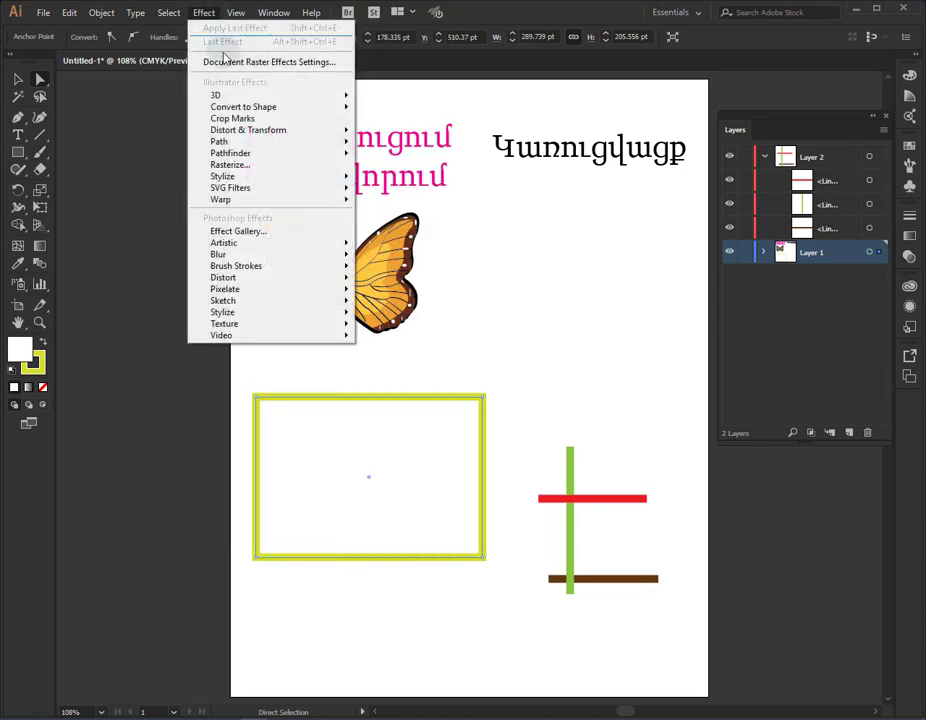
{"action": "mouse_move", "coordinate": [243, 100]}
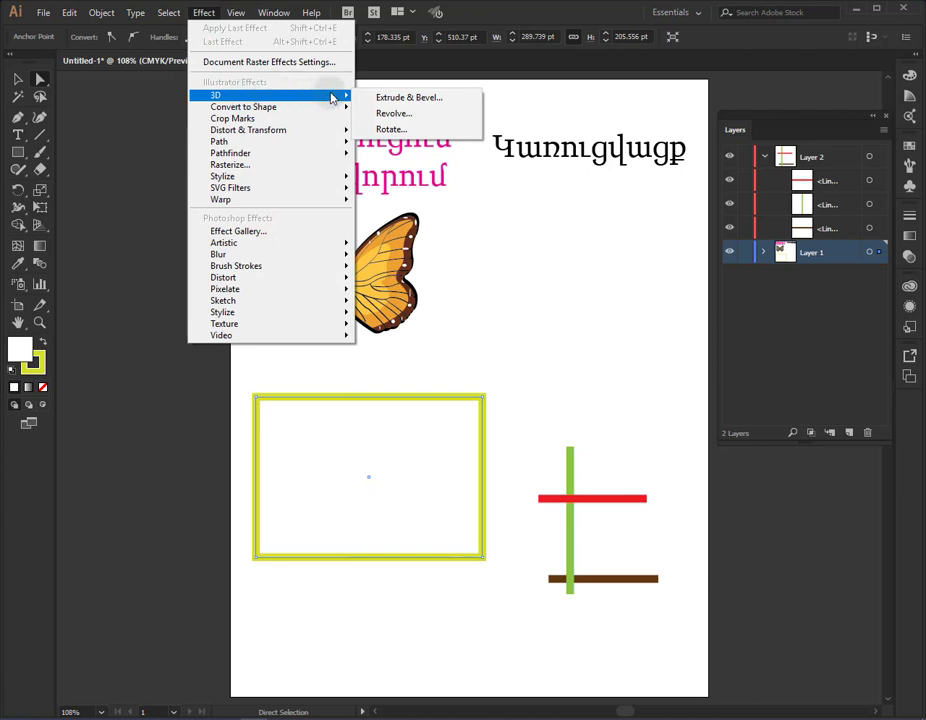
{"action": "left_click", "coordinate": [413, 100]}
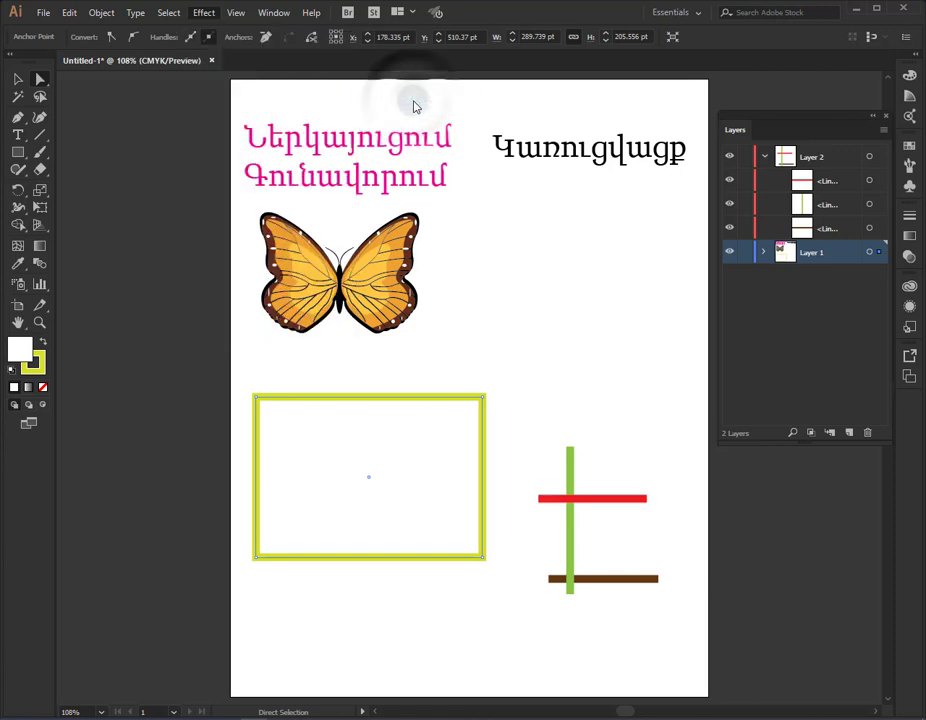
{"action": "left_click_drag", "start_coordinate": [656, 213], "coordinate": [600, 128]}
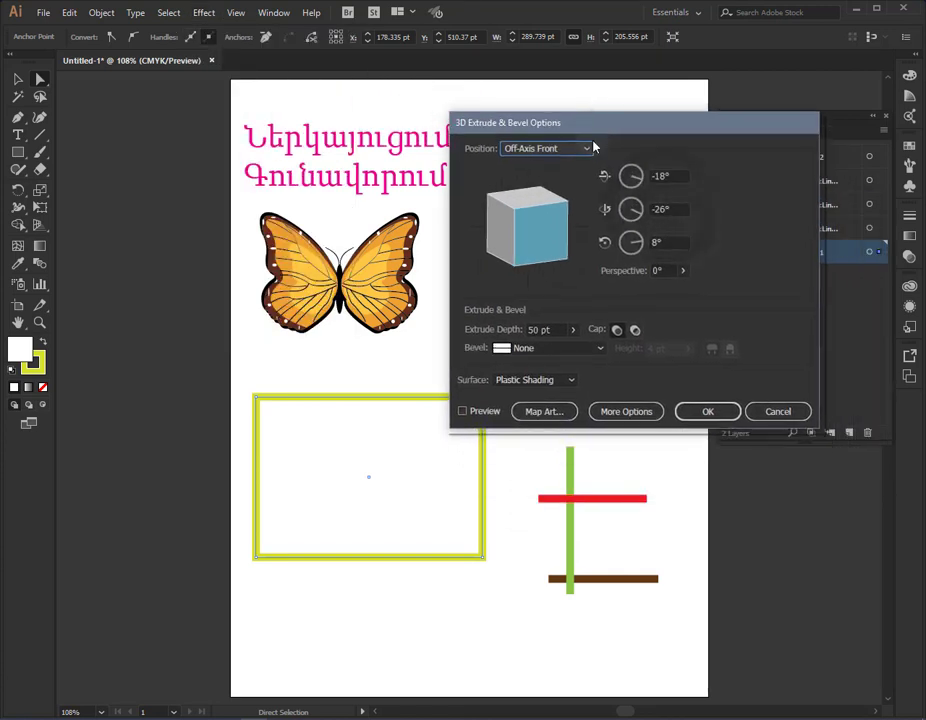
{"action": "left_click", "coordinate": [460, 412]}
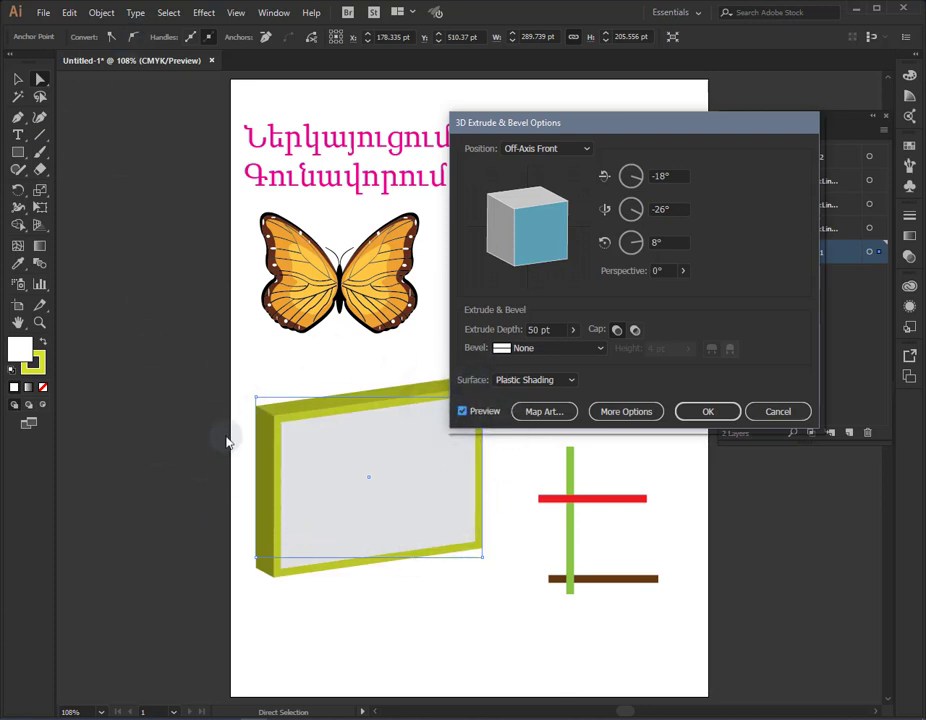
{"action": "left_click", "coordinate": [708, 411]}
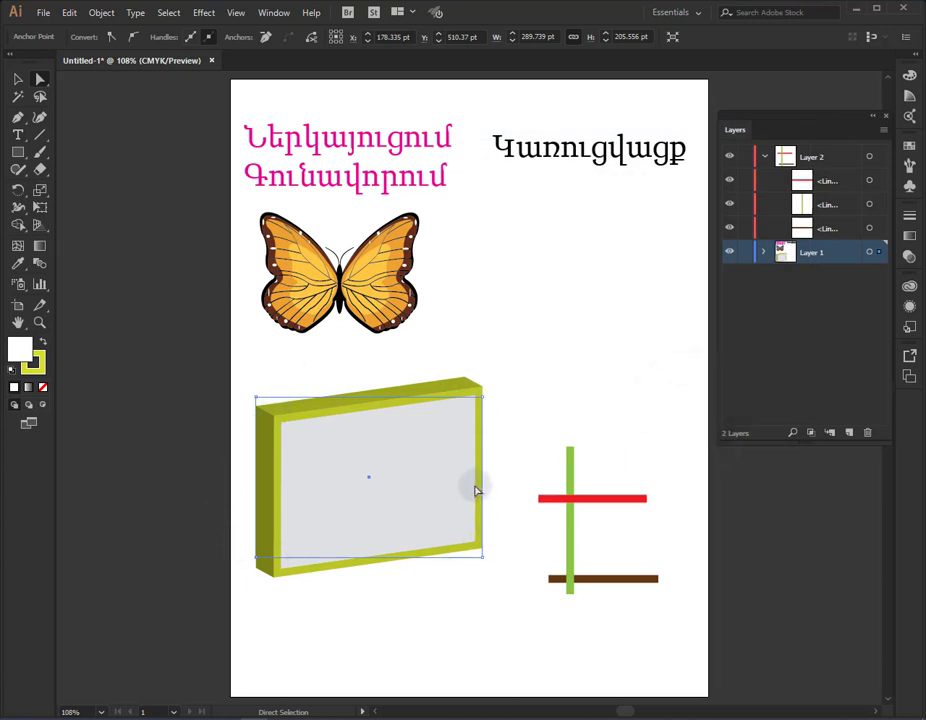
Check the extruded rectangle in Outline mode, return to Preview mode and undo the 3D effect
{"action": "key", "text": "ctrl+y"}
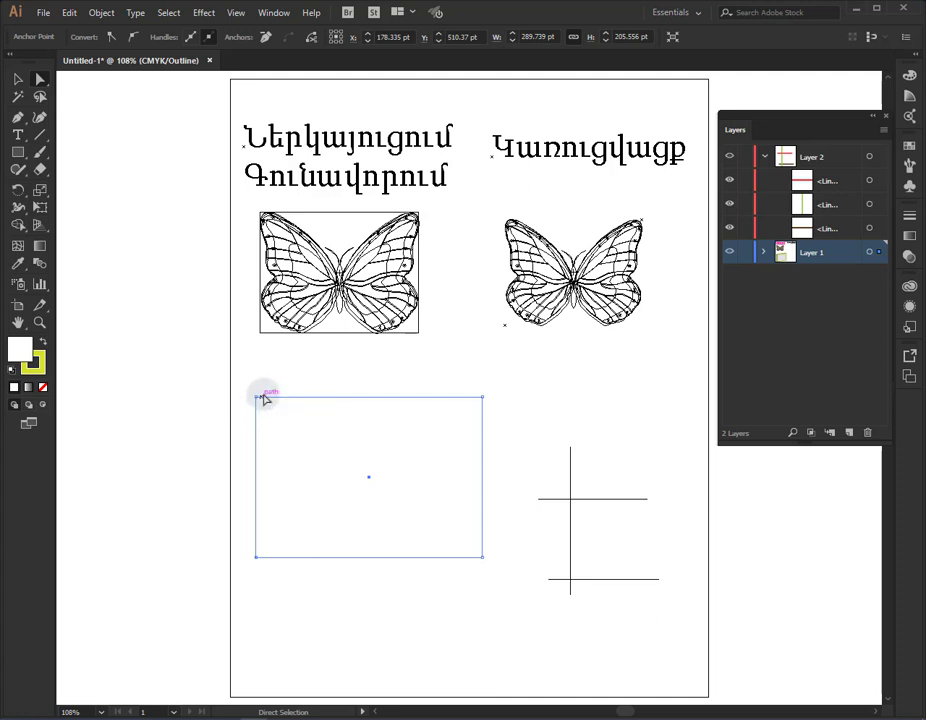
{"action": "key", "text": "v"}
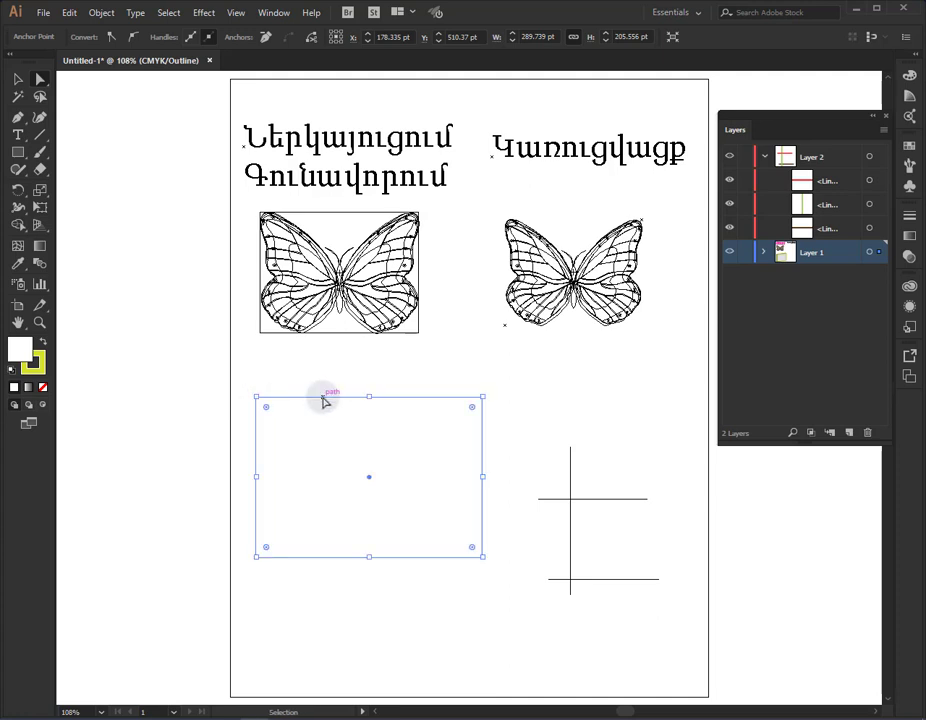
{"action": "key", "text": "ctrl+y"}
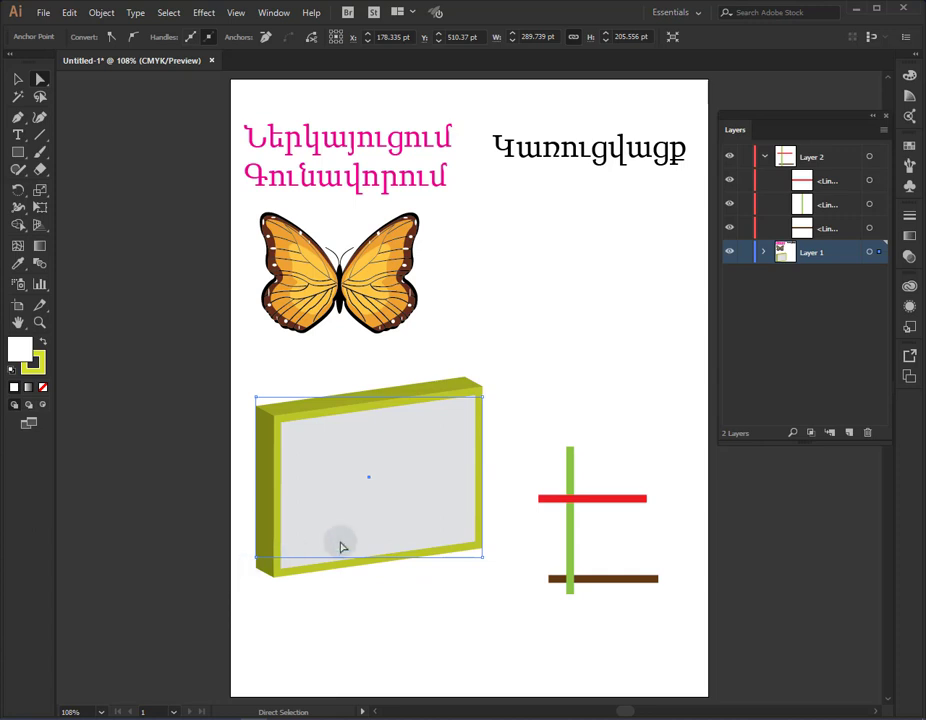
{"action": "key", "text": "ctrl+z"}
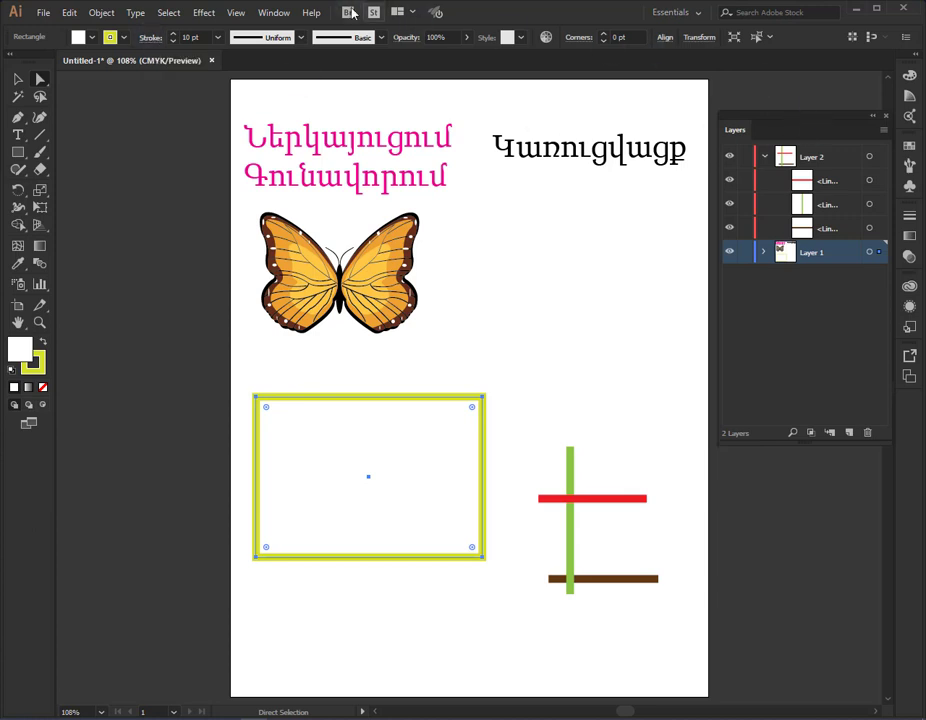
Bring up the stroke settings for the rectangle as a floating window with all options shown
{"action": "left_click", "coordinate": [277, 14]}
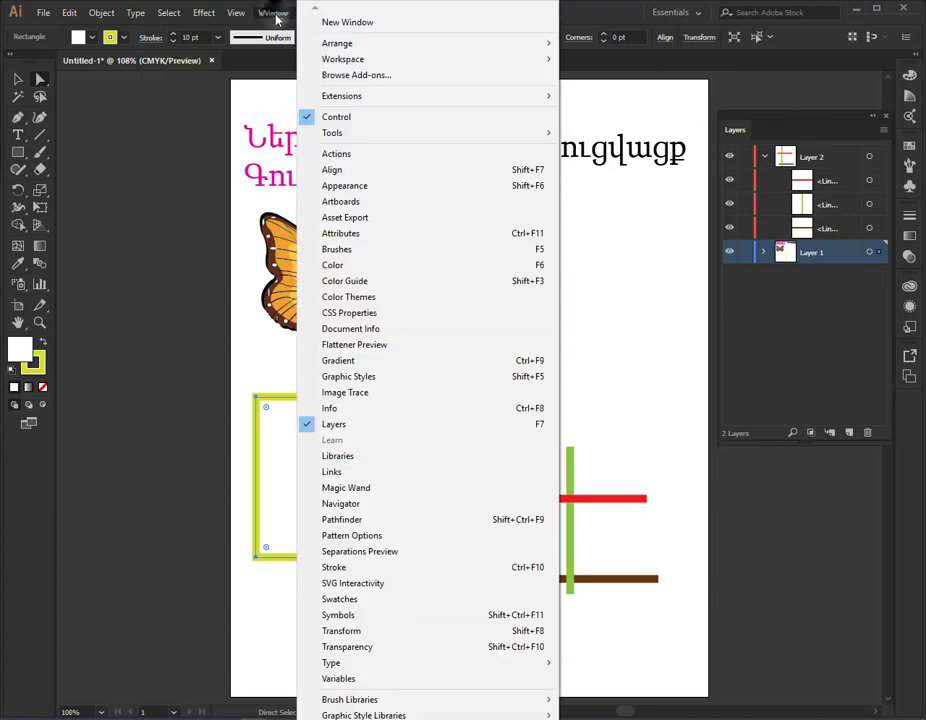
{"action": "left_click", "coordinate": [434, 567]}
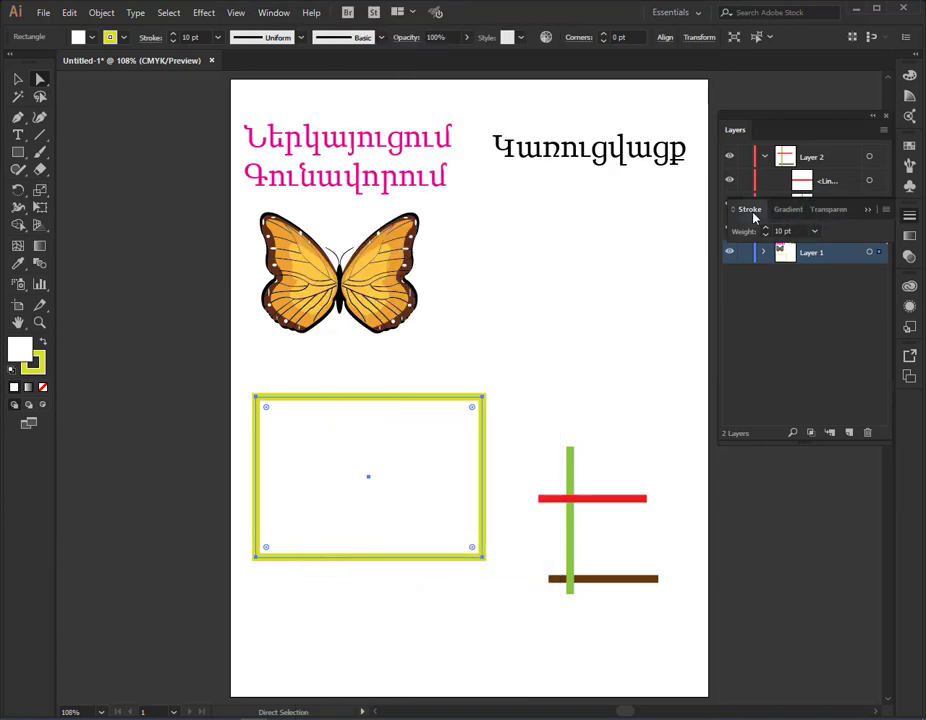
{"action": "mouse_move", "coordinate": [750, 214]}
{"action": "left_mouse_down"}
{"action": "mouse_move", "coordinate": [740, 211]}
{"action": "mouse_move", "coordinate": [694, 366]}
{"action": "mouse_move", "coordinate": [713, 550]}
{"action": "left_mouse_up"}
{"action": "left_click", "coordinate": [859, 544]}
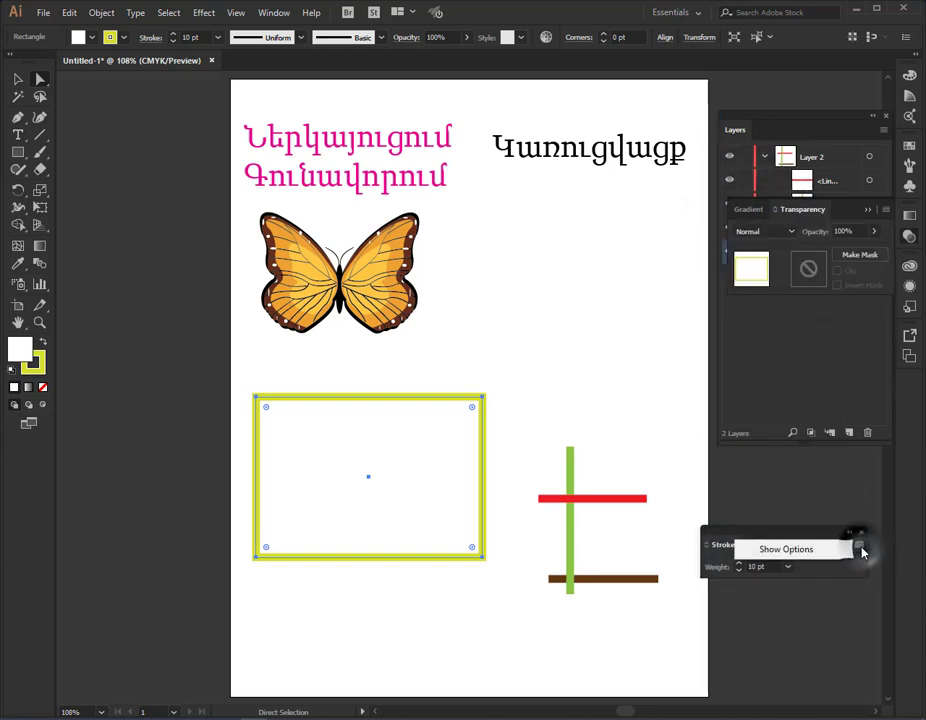
{"action": "left_click", "coordinate": [830, 553]}
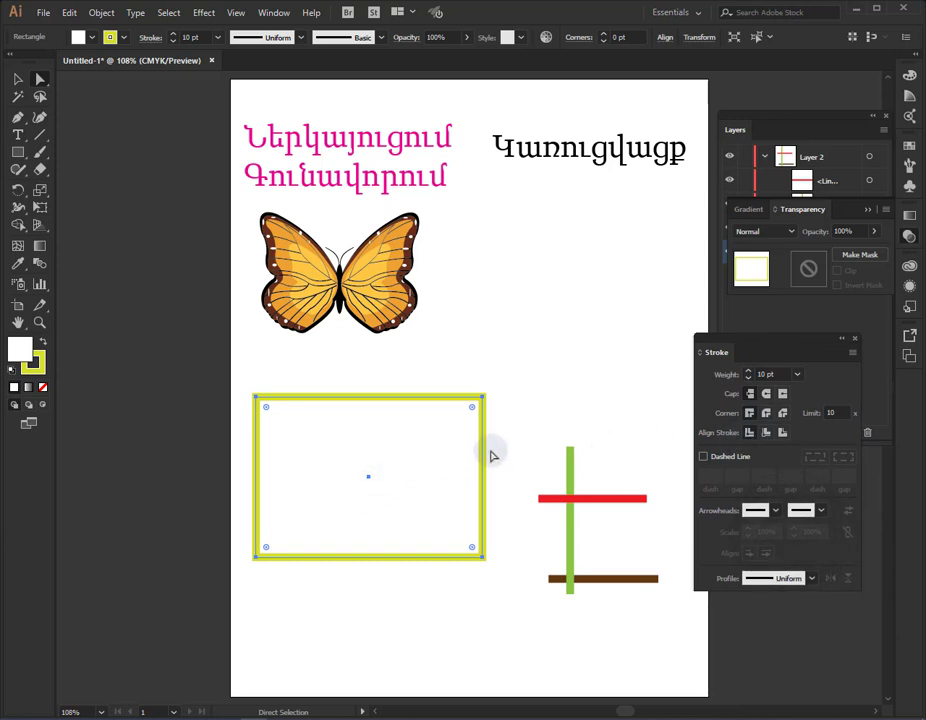
Align the rectangle's stroke to the inside, the outside and back to the center, and collapse the stroke and transparency settings
{"action": "left_click", "coordinate": [749, 435]}
{"action": "left_click", "coordinate": [749, 435]}
{"action": "left_click", "coordinate": [765, 434]}
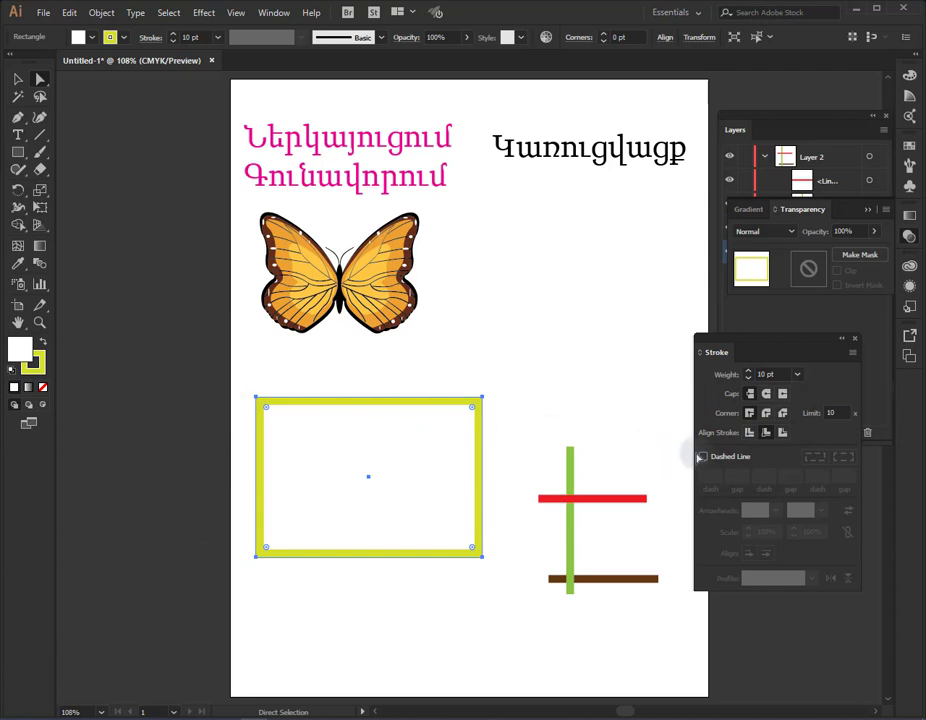
{"action": "left_click", "coordinate": [783, 434]}
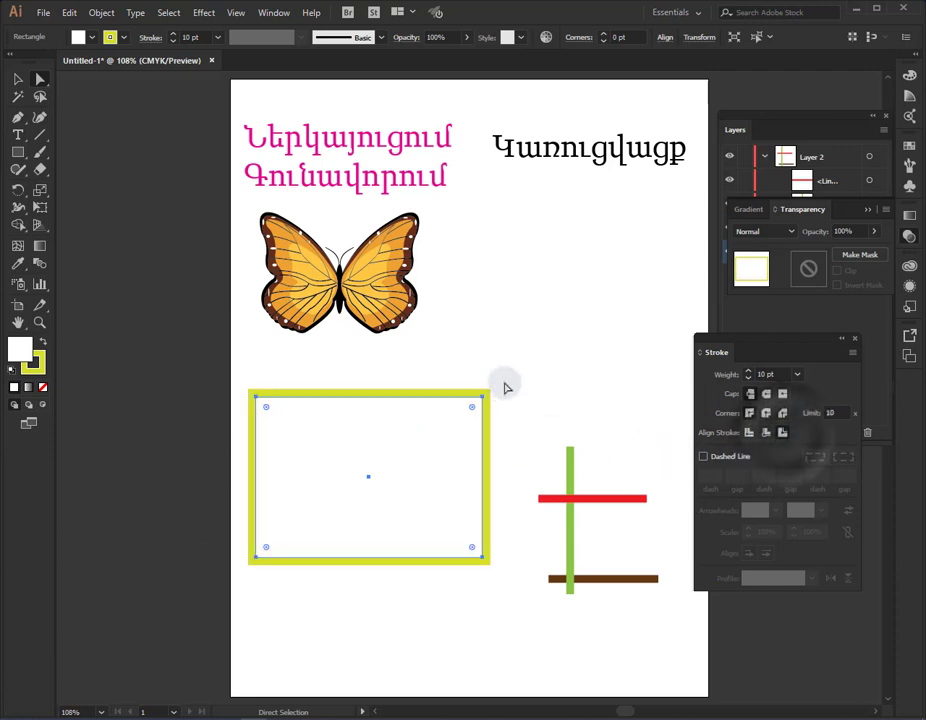
{"action": "left_click", "coordinate": [749, 432]}
{"action": "left_click", "coordinate": [750, 432]}
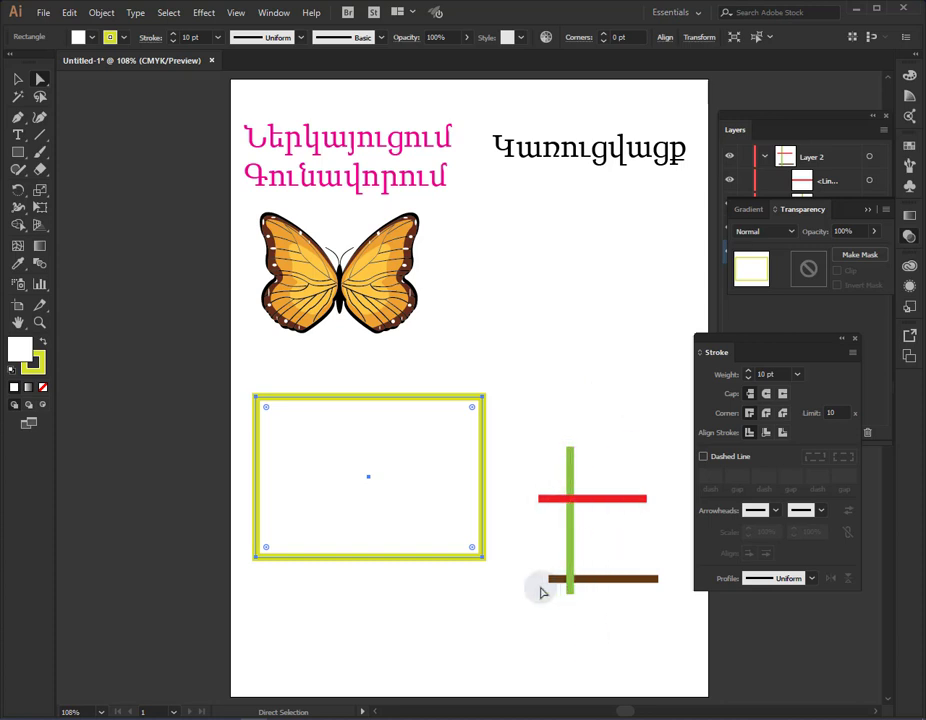
{"action": "left_click", "coordinate": [842, 340]}
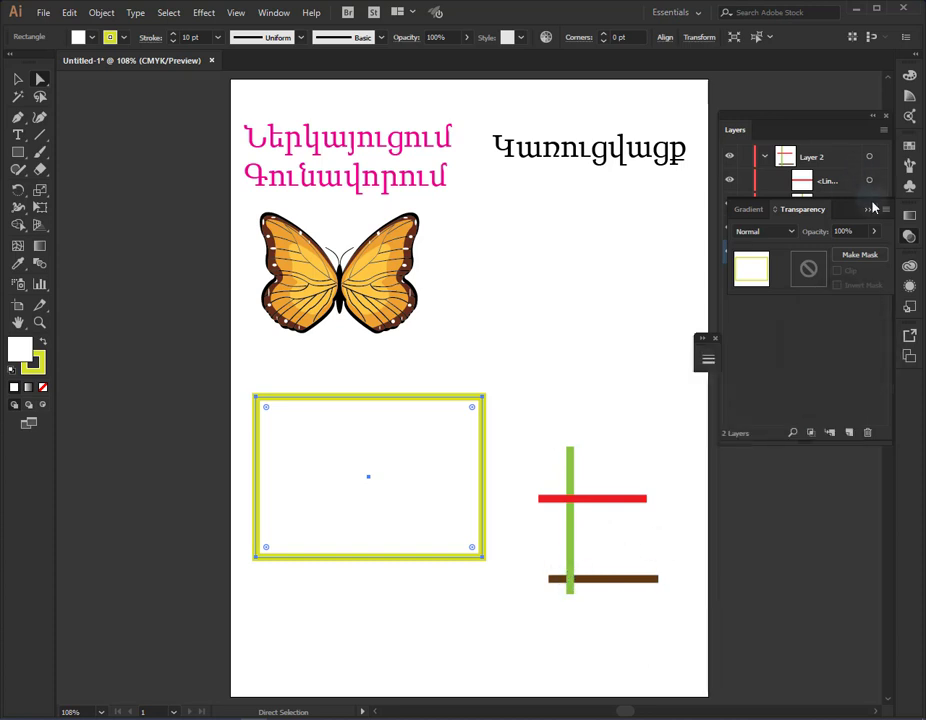
{"action": "left_click", "coordinate": [867, 210]}
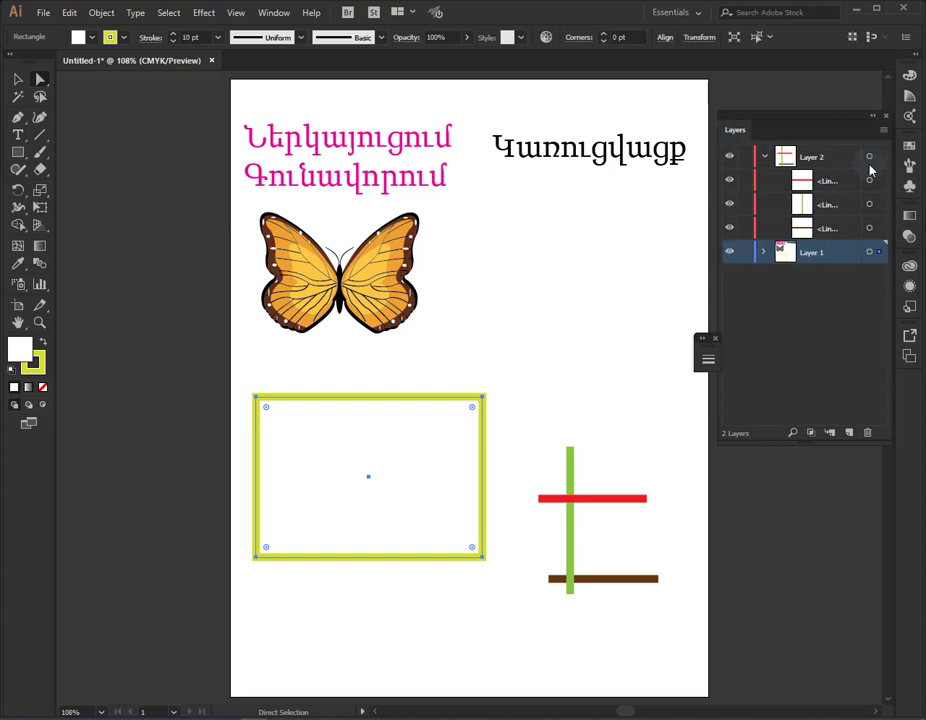
Examine the objects contained in Layer 1 and Layer 2, leaving Layer 1 collapsed and Layer 2 expanded
{"action": "left_click", "coordinate": [765, 254]}
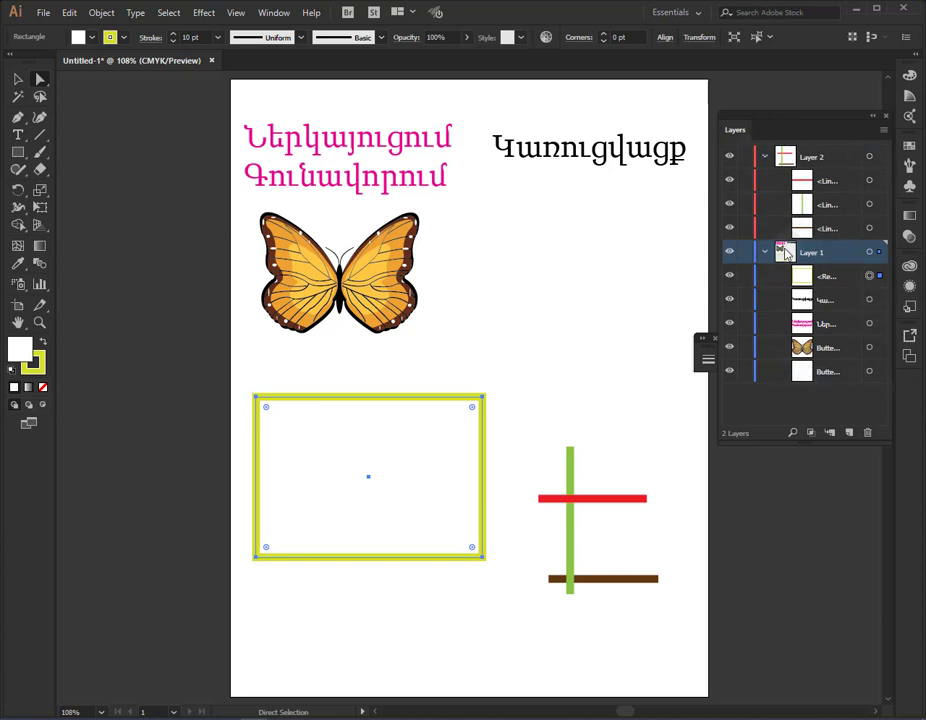
{"action": "left_click", "coordinate": [765, 252]}
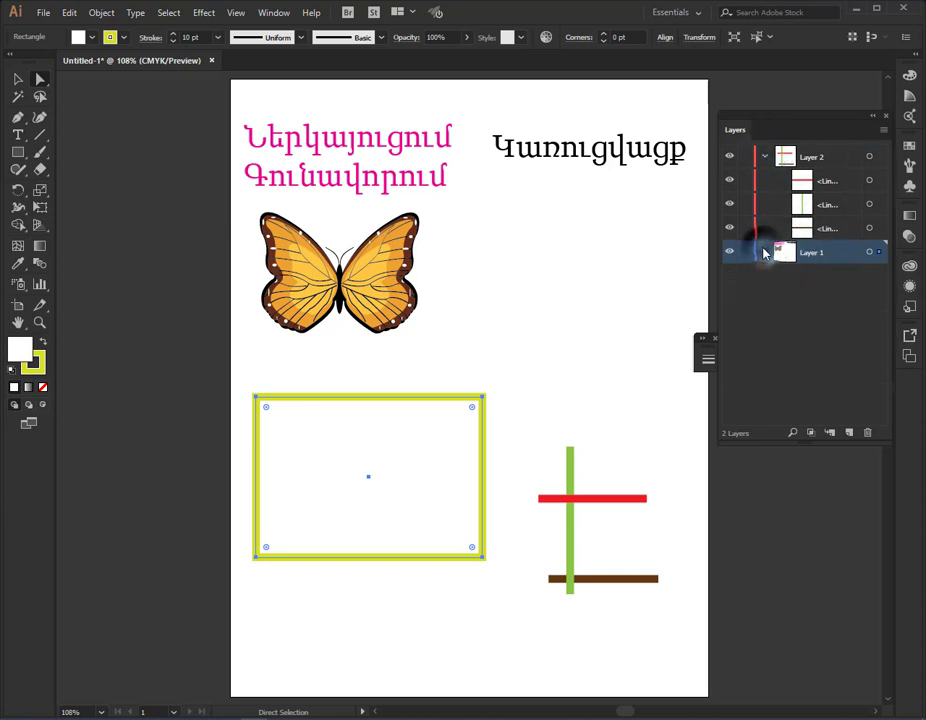
{"action": "left_click", "coordinate": [766, 157]}
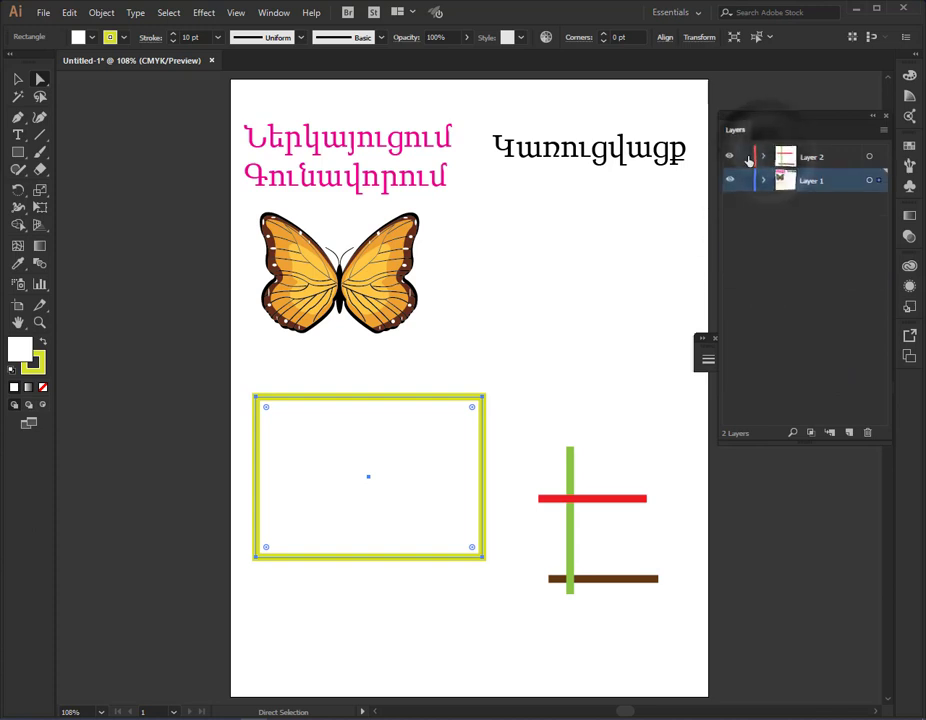
{"action": "left_click", "coordinate": [765, 157]}
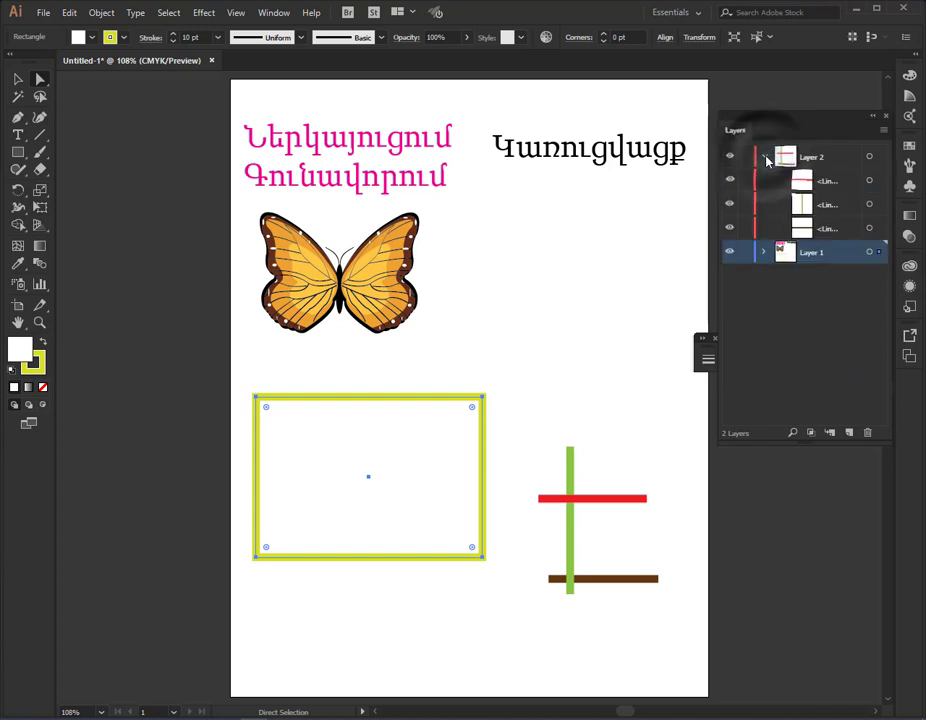
Expand Layer 1 in the layer list and group the green, red and brown lines
{"action": "left_click", "coordinate": [765, 252]}
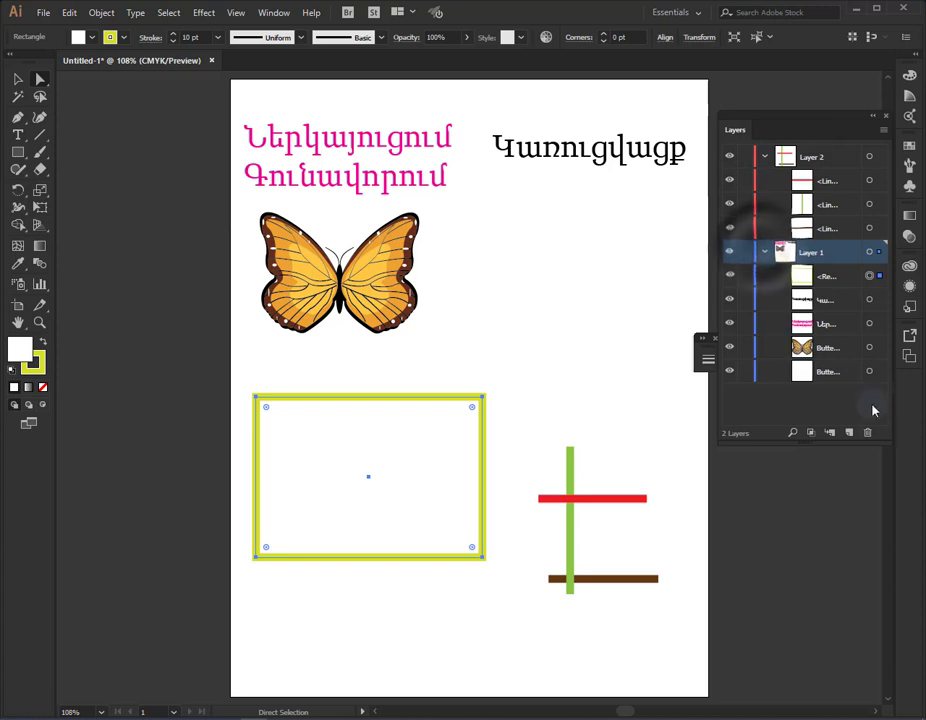
{"action": "left_click_drag", "start_coordinate": [527, 429], "coordinate": [672, 640]}
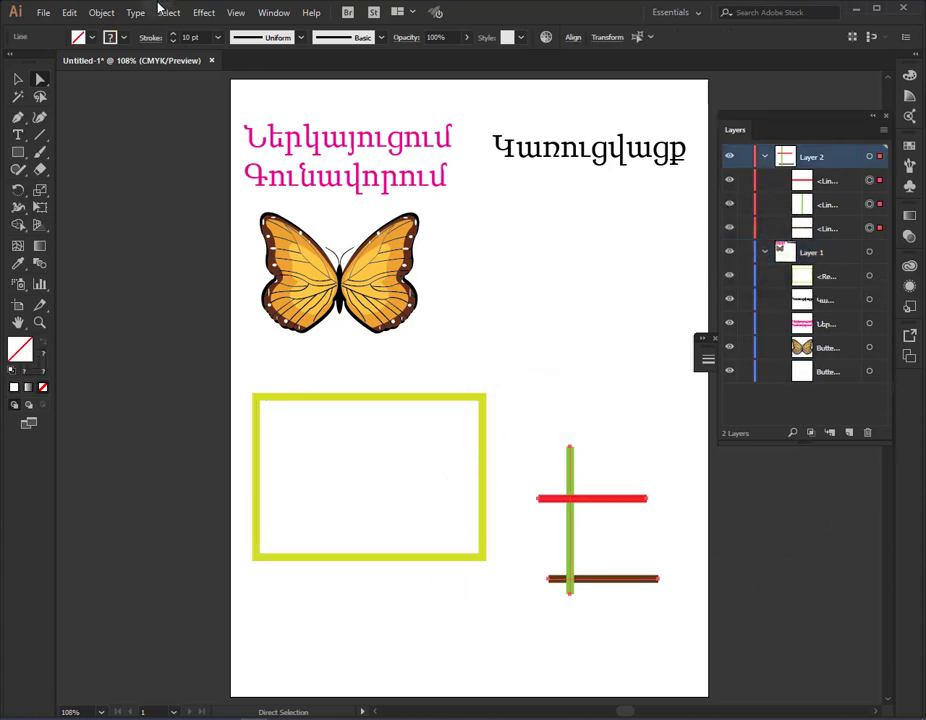
{"action": "left_click", "coordinate": [103, 15]}
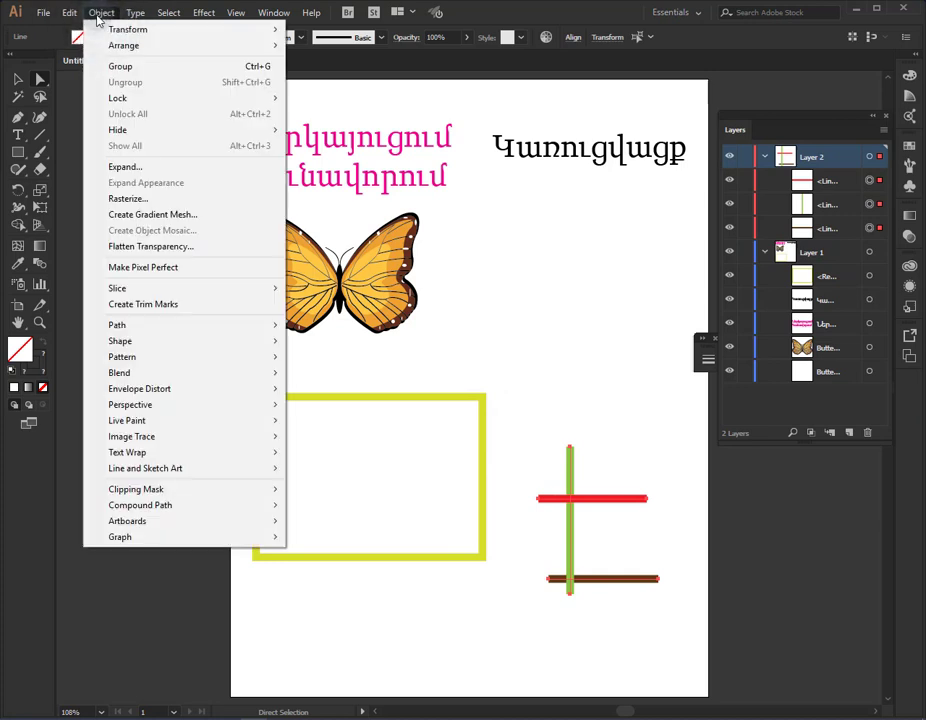
{"action": "left_click", "coordinate": [118, 66]}
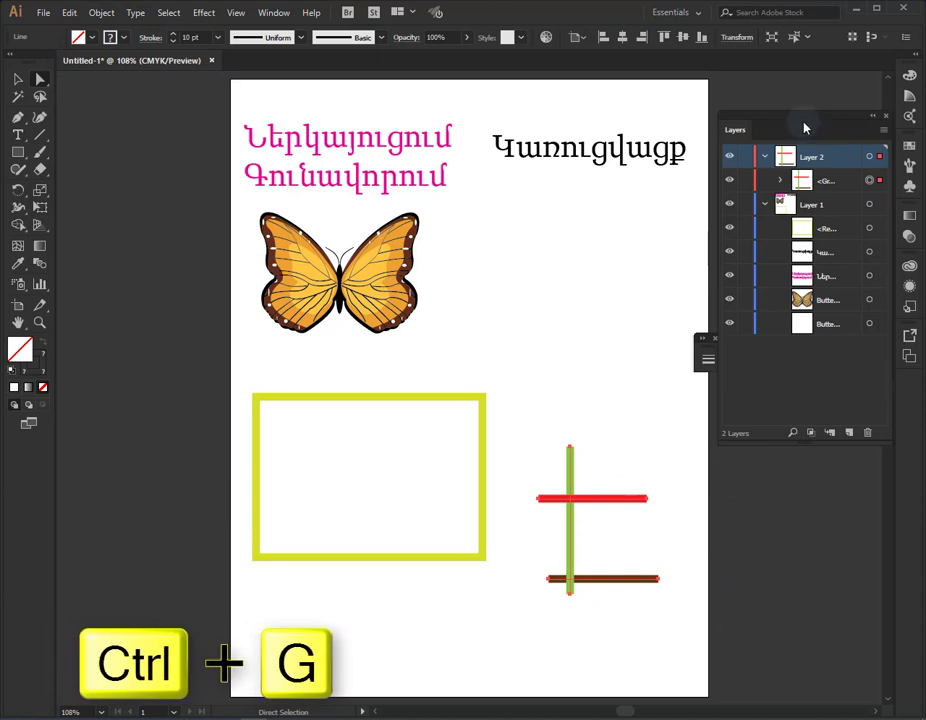
Expand the line group in a widened layer list and try moving the red line's entry within it
{"action": "left_click", "coordinate": [781, 180]}
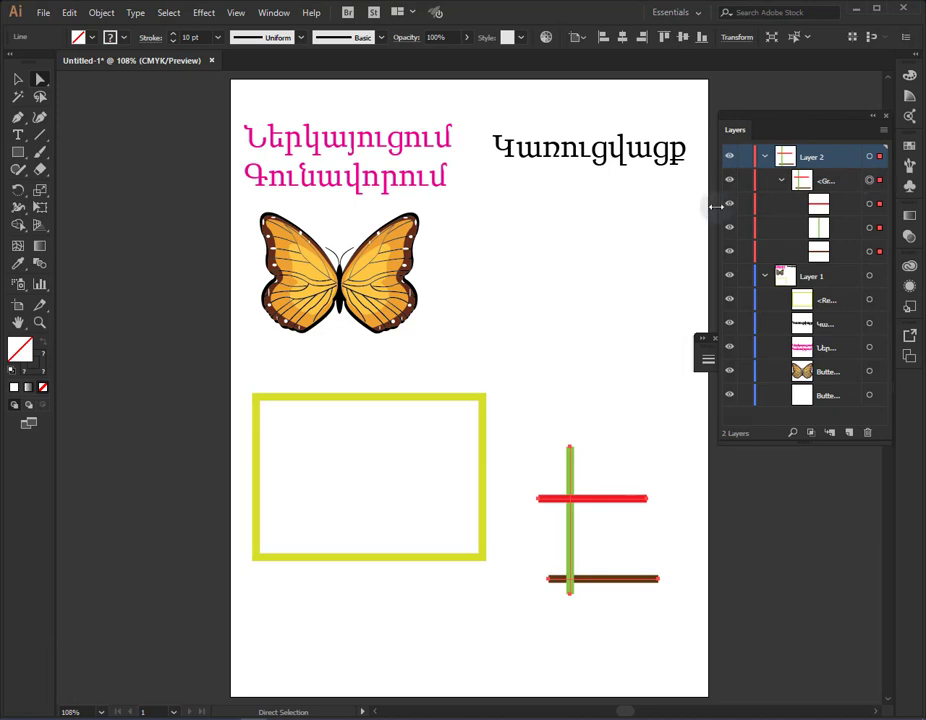
{"action": "left_click_drag", "start_coordinate": [716, 206], "coordinate": [667, 207]}
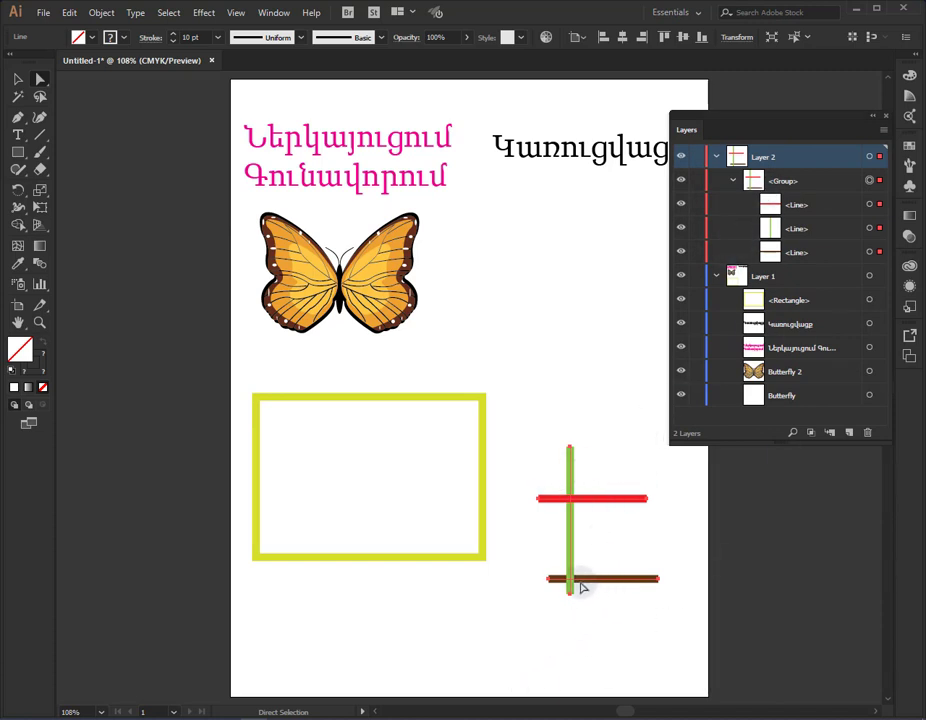
{"action": "left_click", "coordinate": [630, 470]}
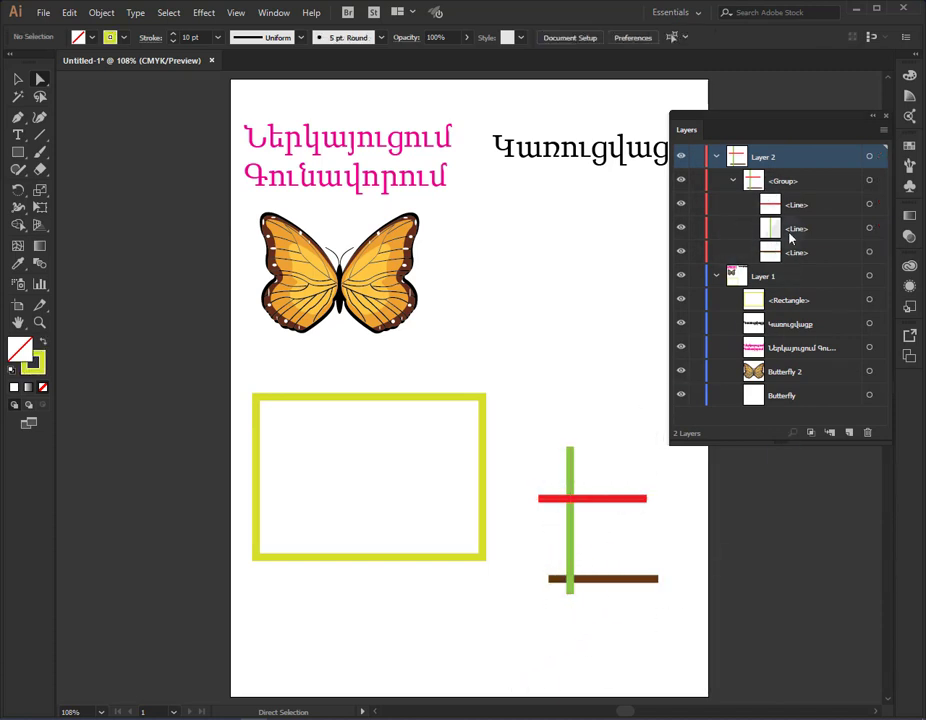
{"action": "left_click", "coordinate": [800, 205]}
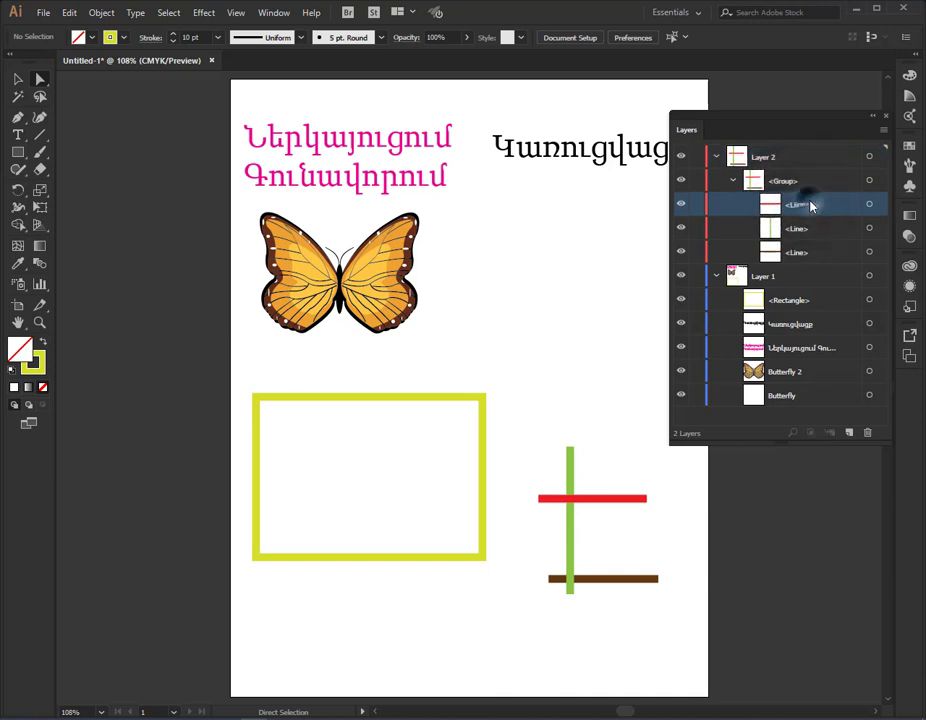
{"action": "mouse_move", "coordinate": [792, 205]}
{"action": "left_mouse_down"}
{"action": "mouse_move", "coordinate": [795, 242]}
{"action": "mouse_move", "coordinate": [769, 227]}
{"action": "mouse_move", "coordinate": [784, 198]}
{"action": "left_mouse_up"}
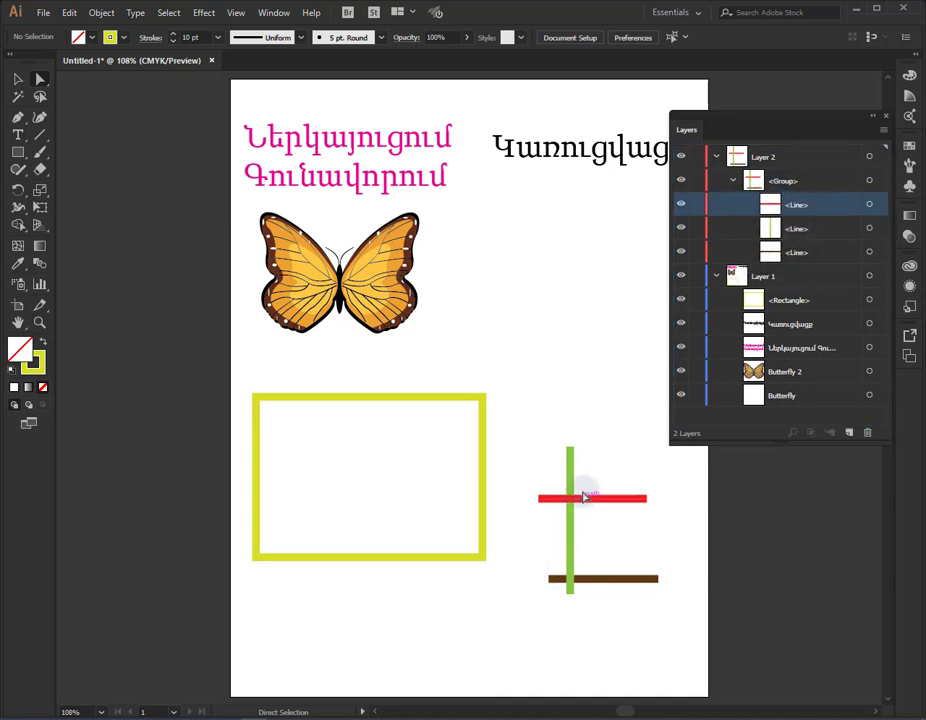
Select the whole line group with the Selection tool and review its Arrange options without applying any
{"action": "left_click", "coordinate": [17, 80]}
{"action": "left_click", "coordinate": [572, 492]}
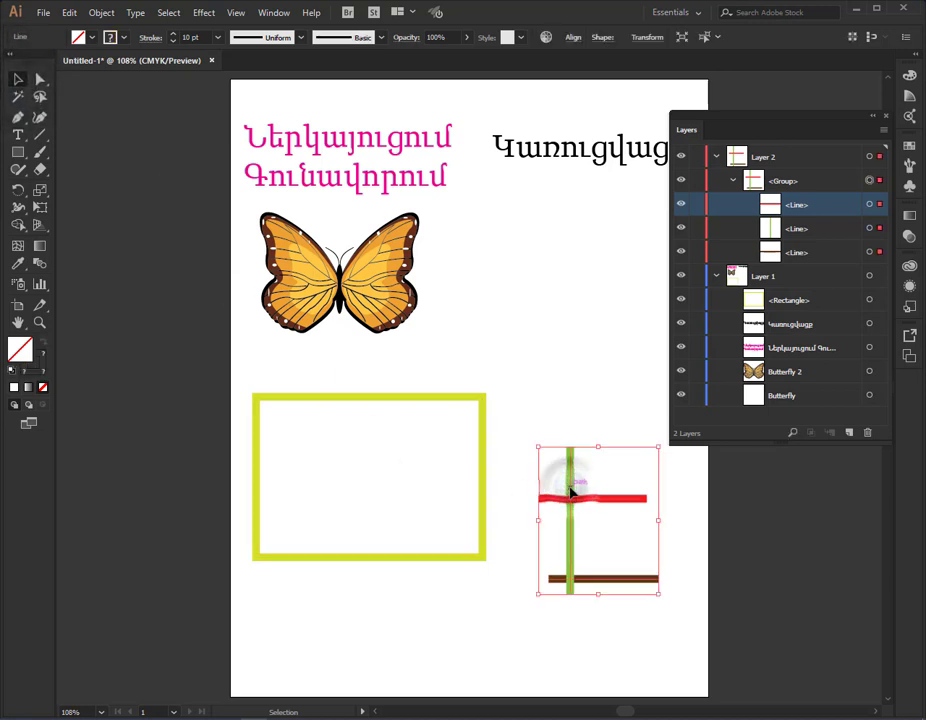
{"action": "right_click", "coordinate": [572, 492]}
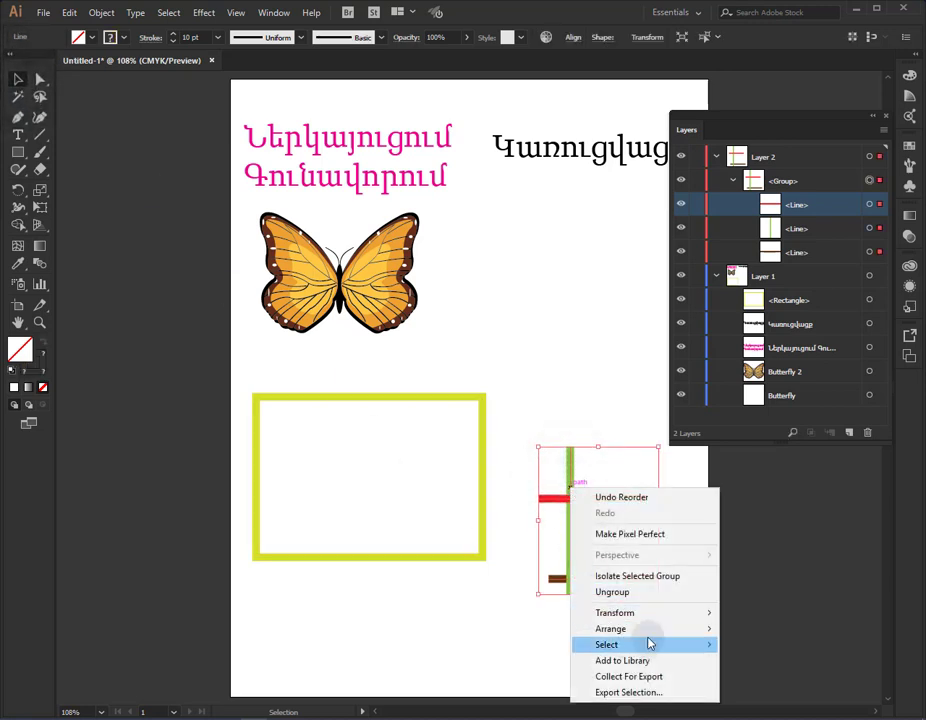
{"action": "mouse_move", "coordinate": [657, 629]}
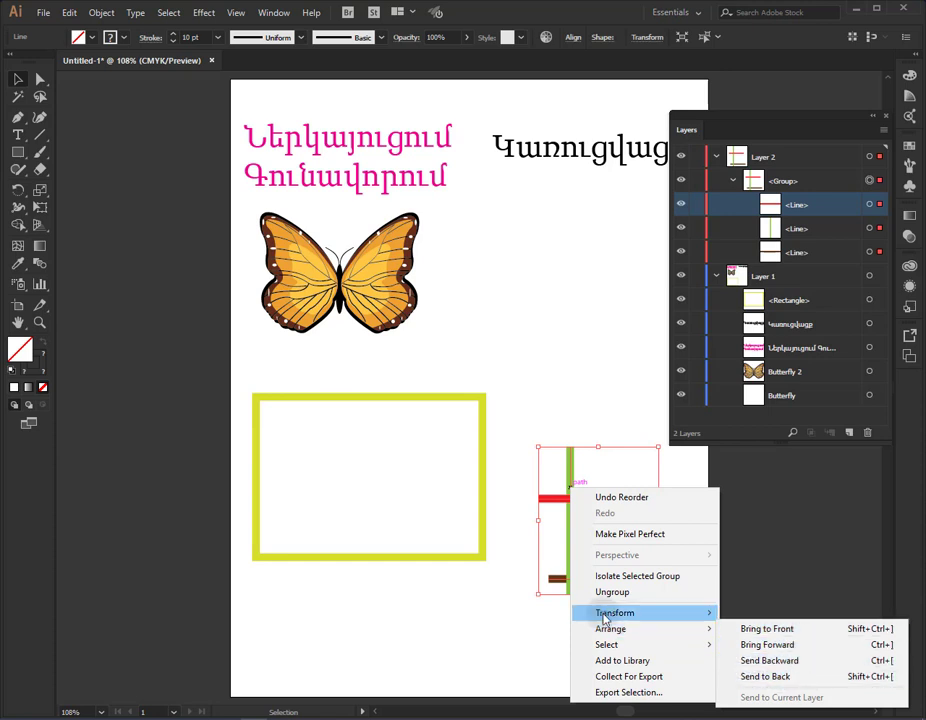
{"action": "left_click", "coordinate": [537, 618]}
{"action": "left_click", "coordinate": [594, 587]}
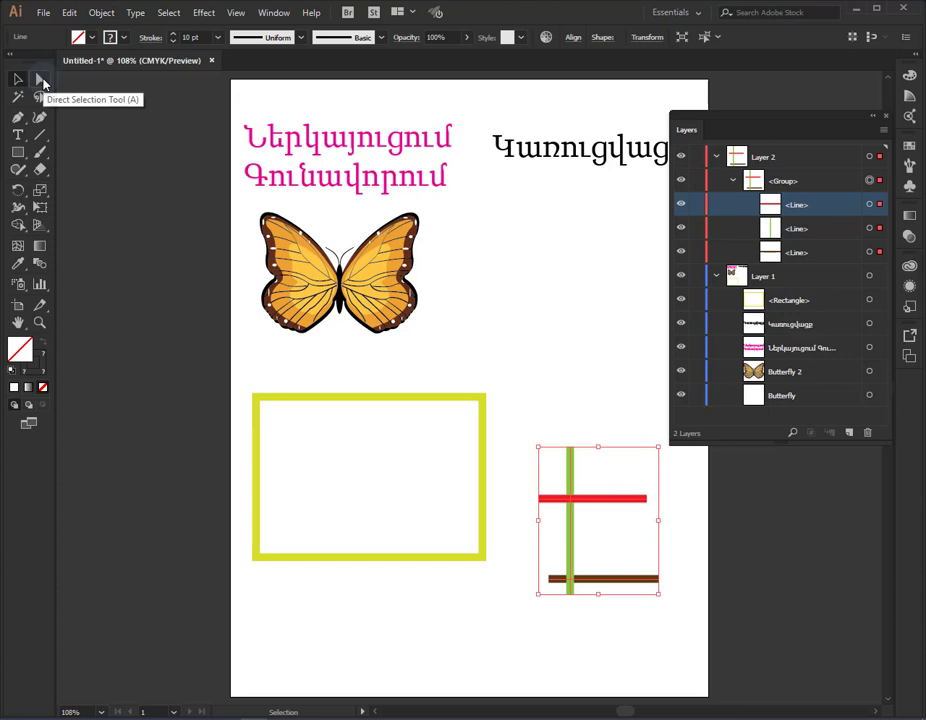
Send the red line to the back of its group in isolation mode, and exit isolation mode completely
{"action": "double_click", "coordinate": [603, 503]}
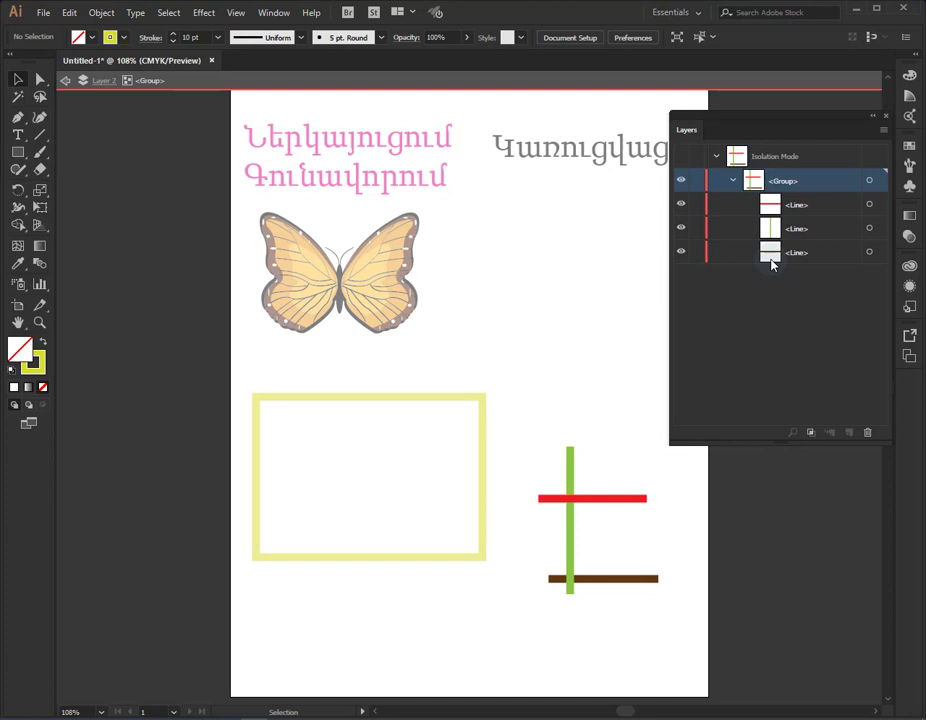
{"action": "left_click", "coordinate": [603, 500]}
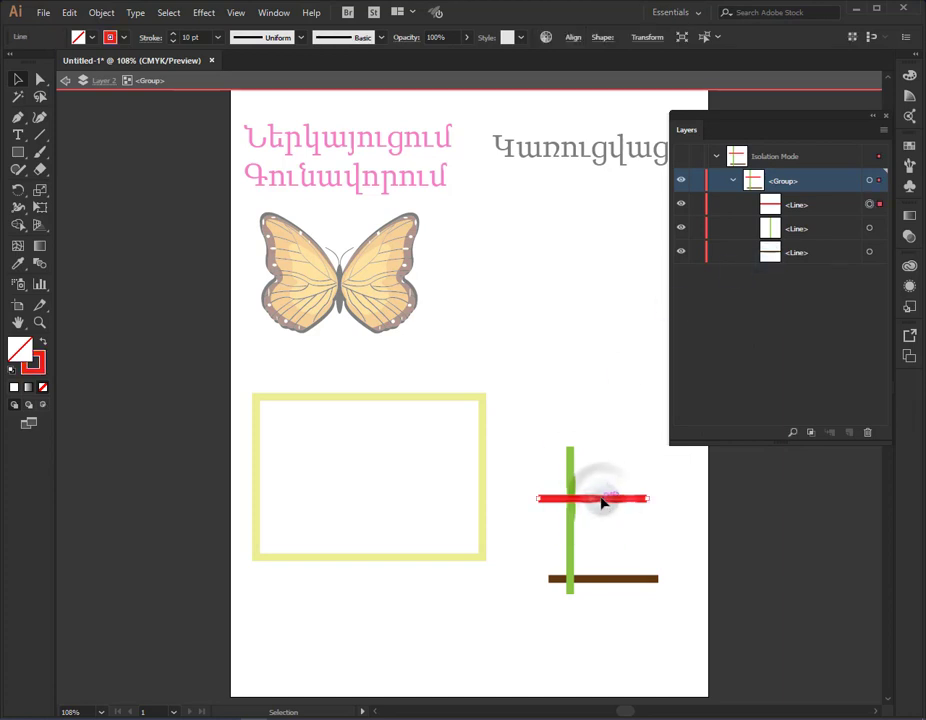
{"action": "right_click", "coordinate": [603, 500]}
{"action": "mouse_move", "coordinate": [687, 433]}
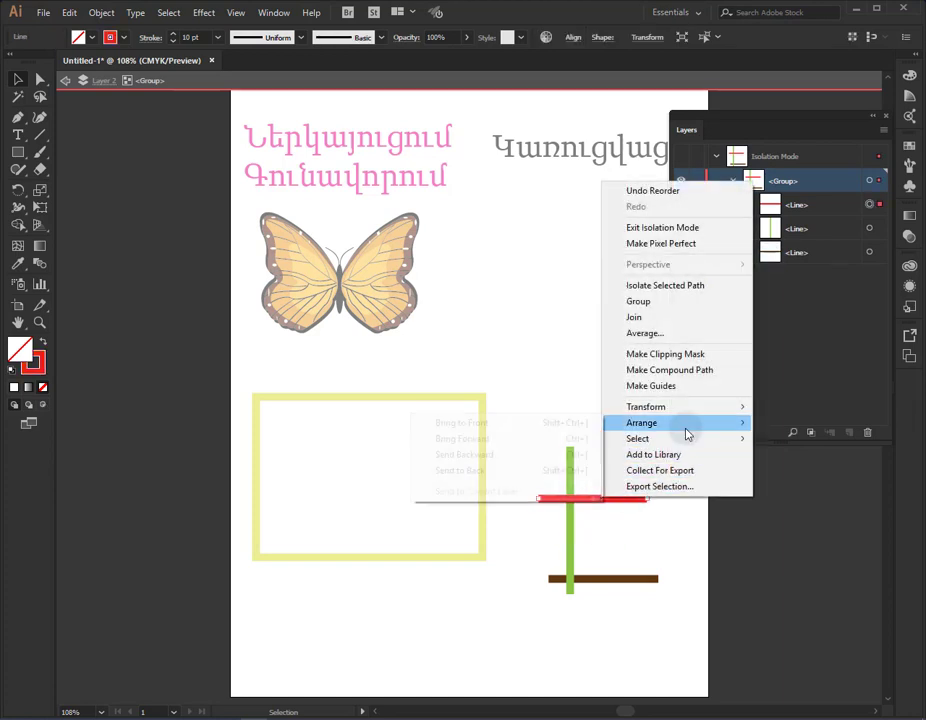
{"action": "left_click", "coordinate": [521, 472]}
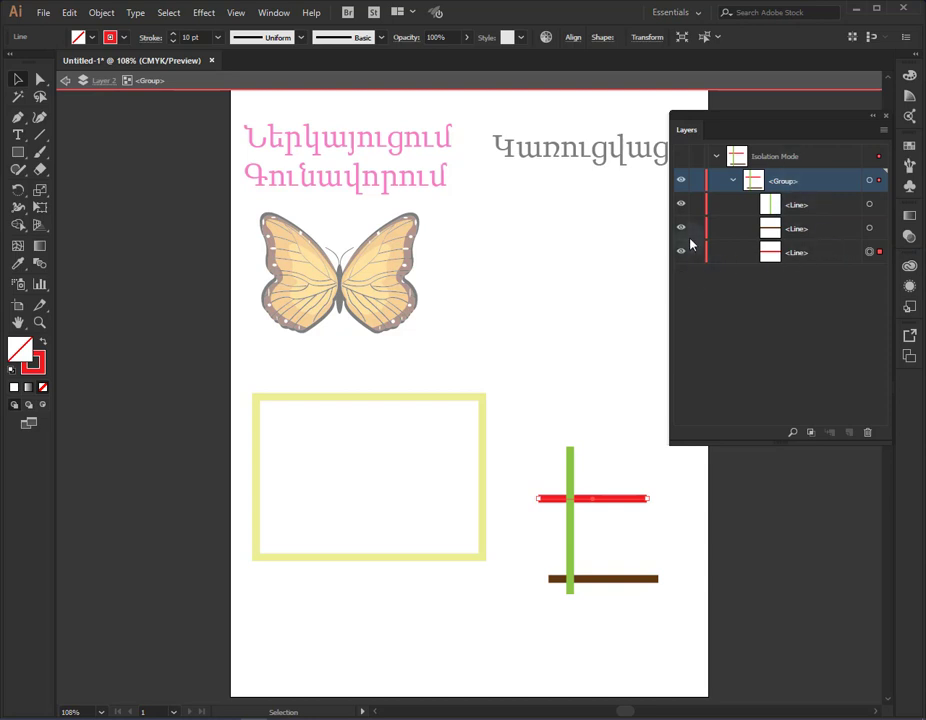
{"action": "left_click", "coordinate": [66, 86]}
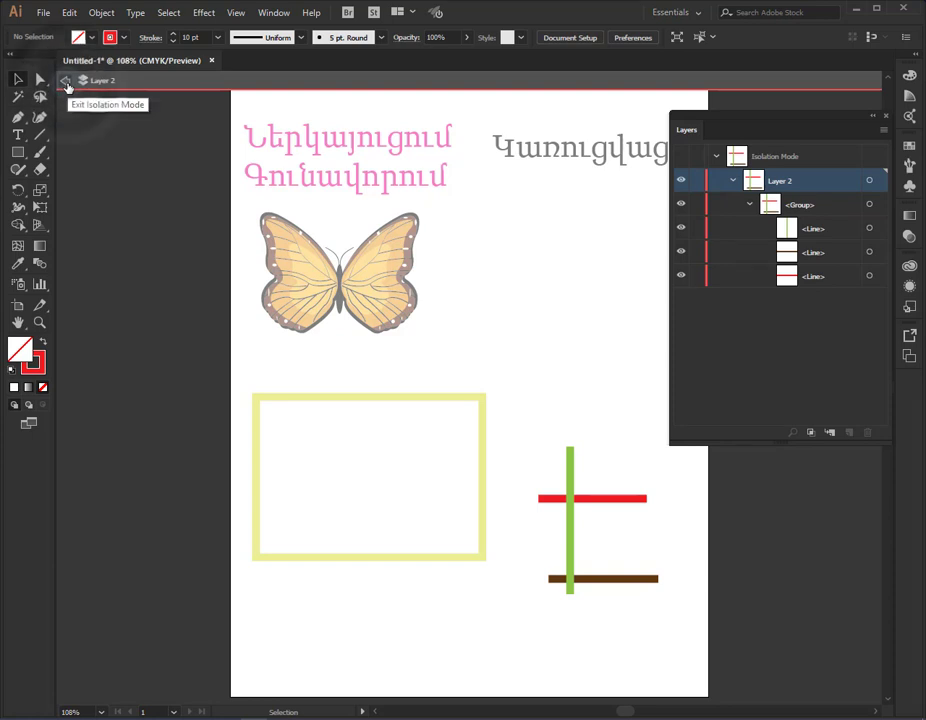
{"action": "left_click", "coordinate": [67, 86]}
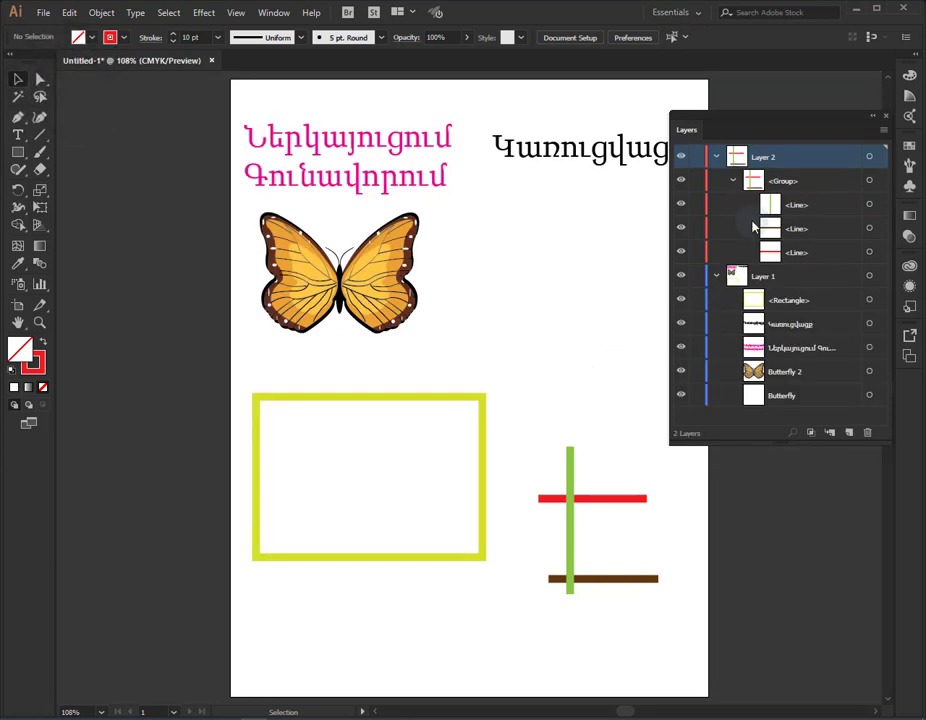